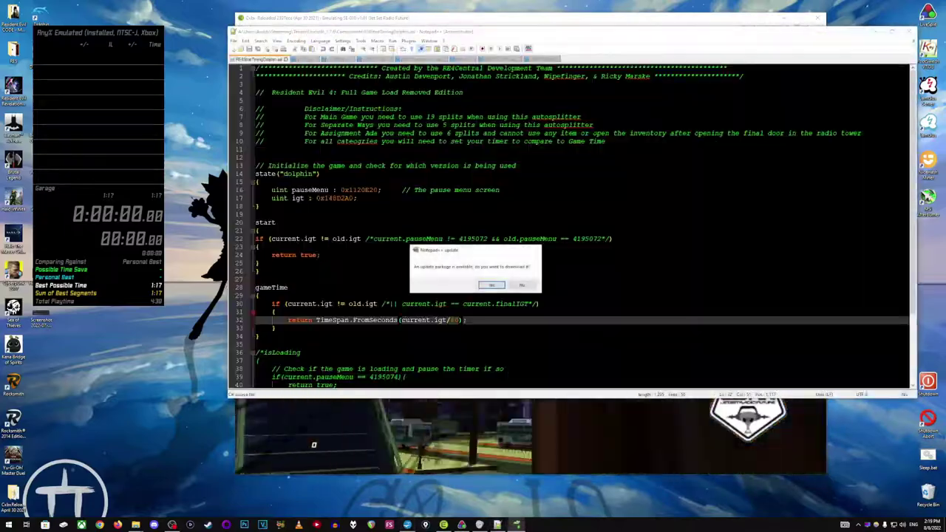
Step: Decline the editor update and bring up the JSRF.asl script in a maximized window
left_click(522, 286)
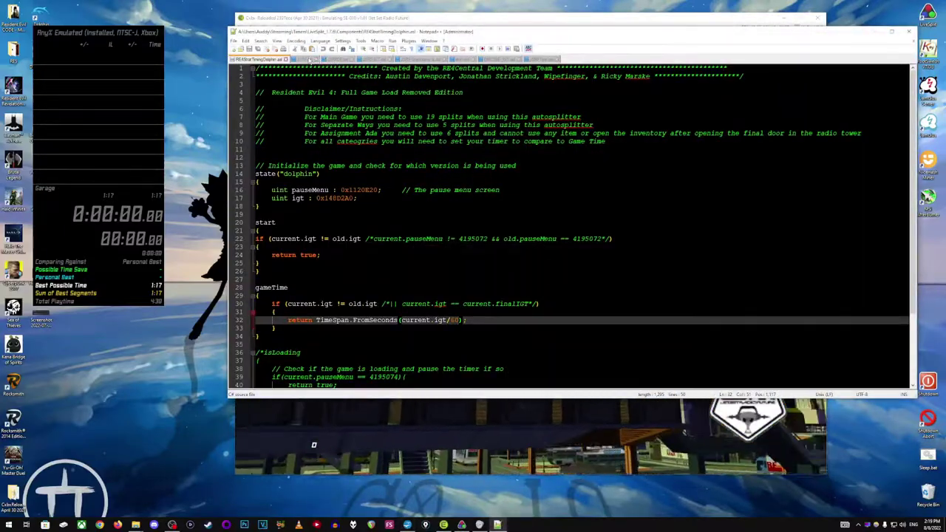
left_click(311, 59)
left_click(893, 32)
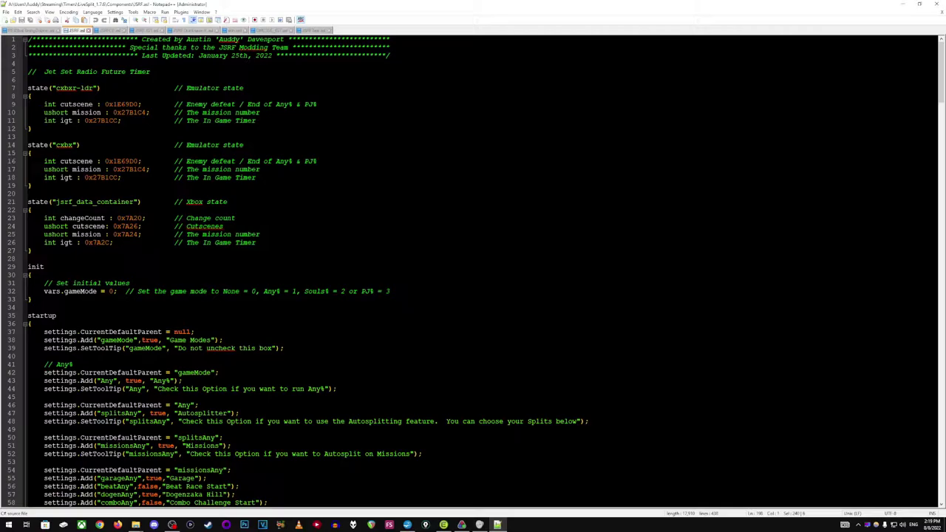
Step: Examine the cxbxr-ldr, cxbx and jsrf_data_container state blocks at the start of the JSRF.asl script
scroll(473, 272, "down", 5)
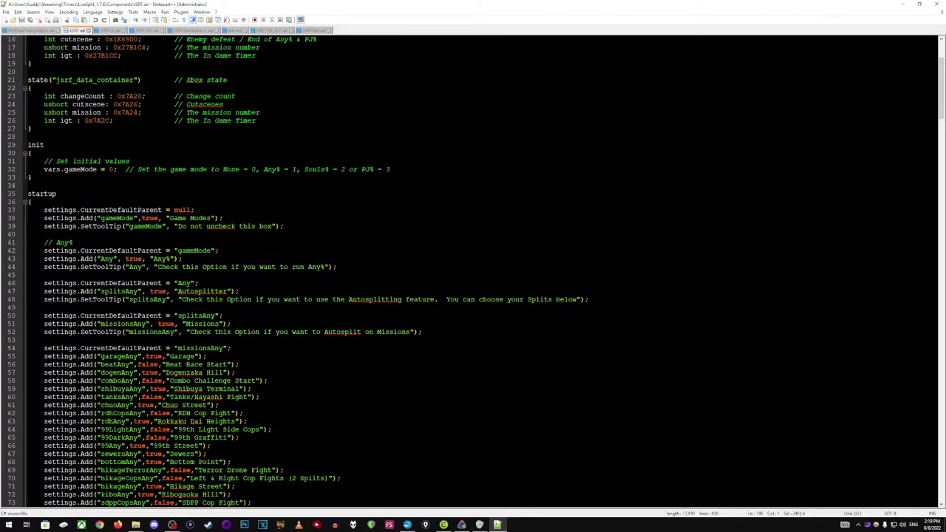
scroll(473, 272, "up", 5)
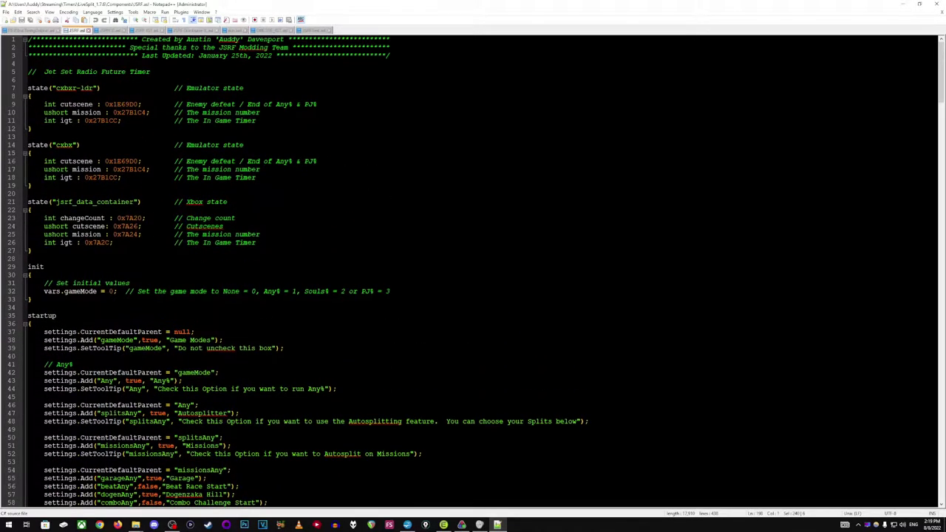
left_click_drag(28, 88, 31, 251)
left_click(367, 243)
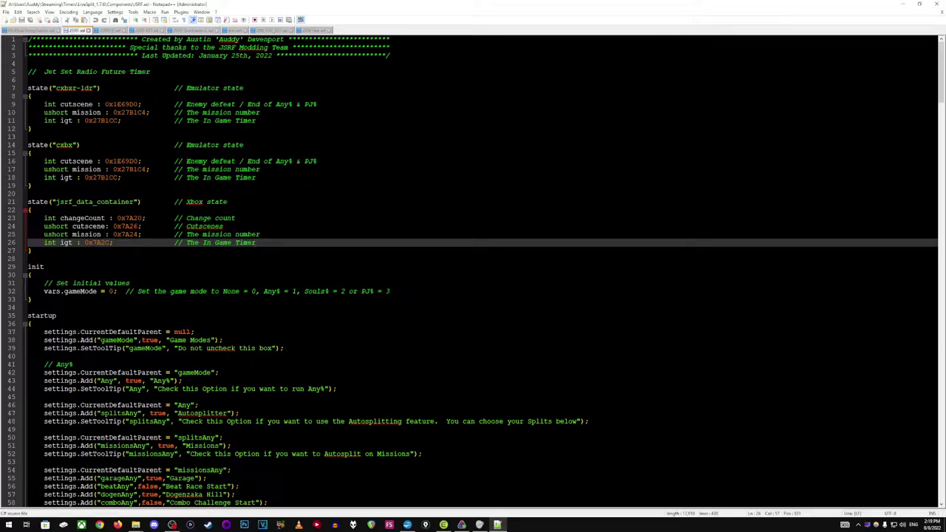
left_click_drag(57, 201, 134, 202)
left_click(134, 210)
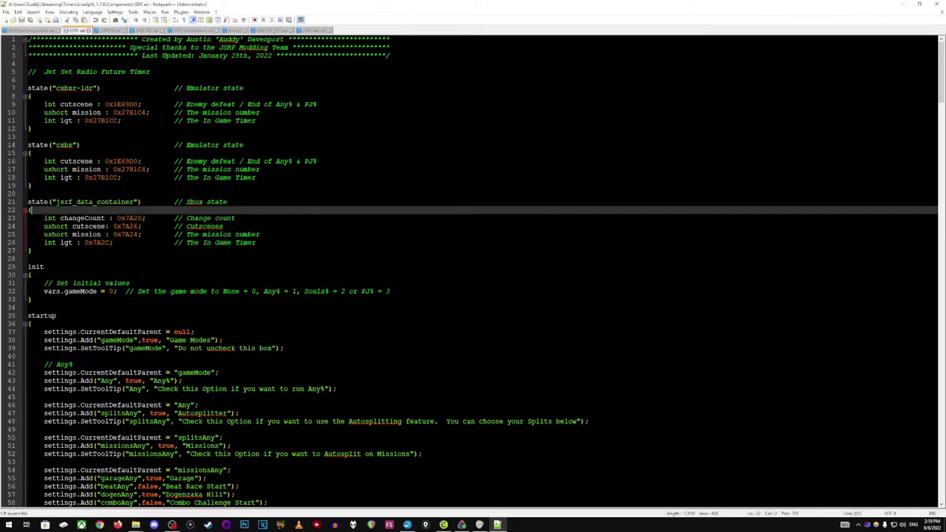
Step: Read through the init and startup blocks, covering the mission settings for Any%, Souls% and PJ%
scroll(473, 271, "down", 7)
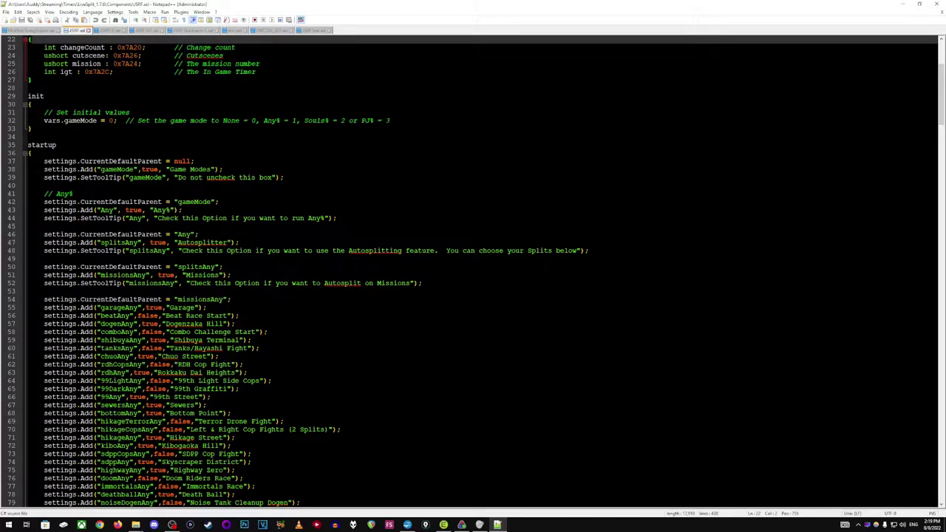
scroll(473, 271, "down", 7)
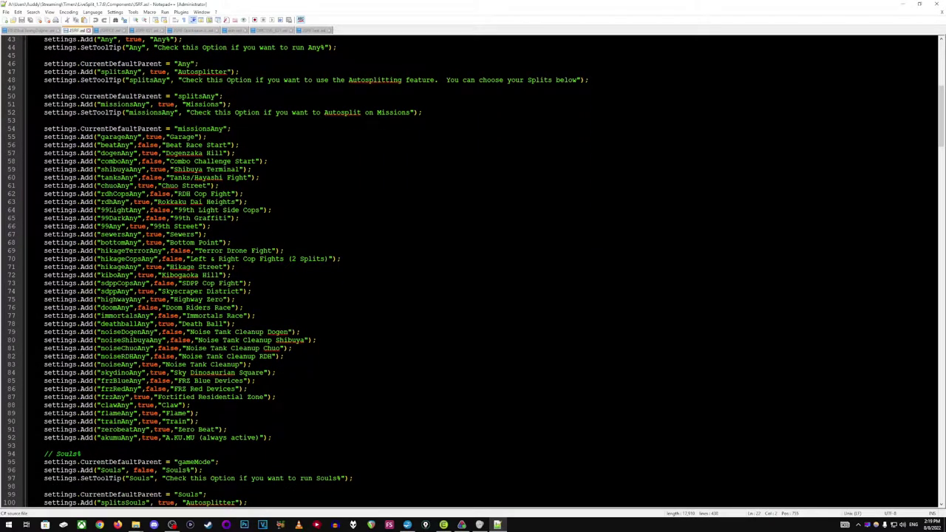
scroll(474, 271, "down", 15)
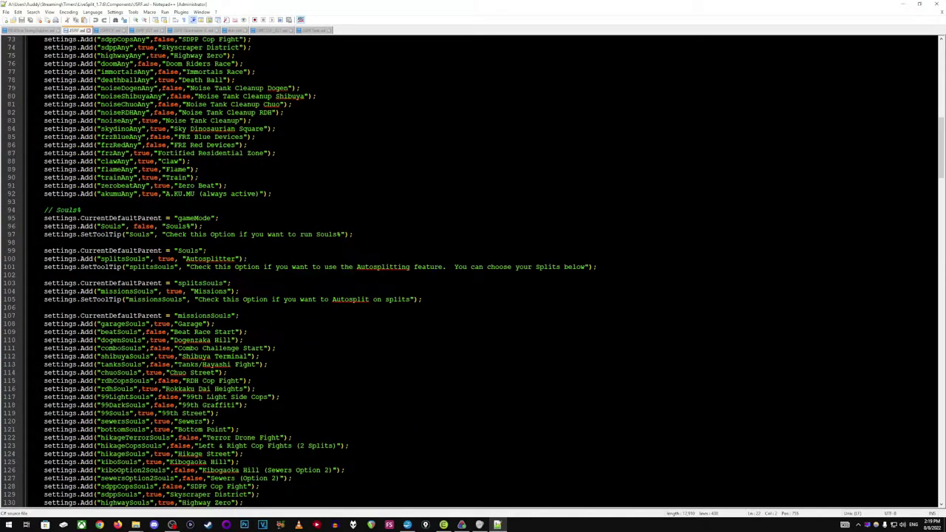
scroll(473, 271, "down", 20)
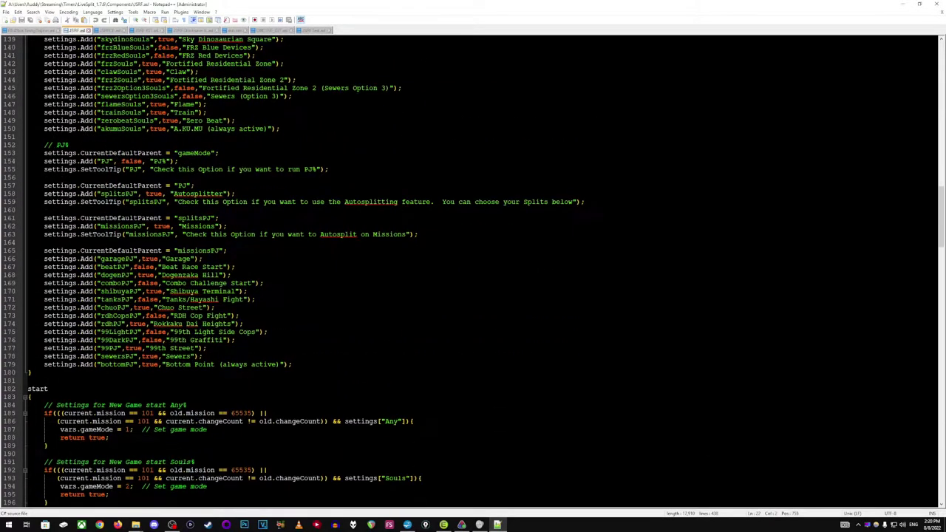
Step: Examine the start block's new-game conditions for Any%, Souls% and PJ%, including the current and old mission values
scroll(473, 271, "down", 6)
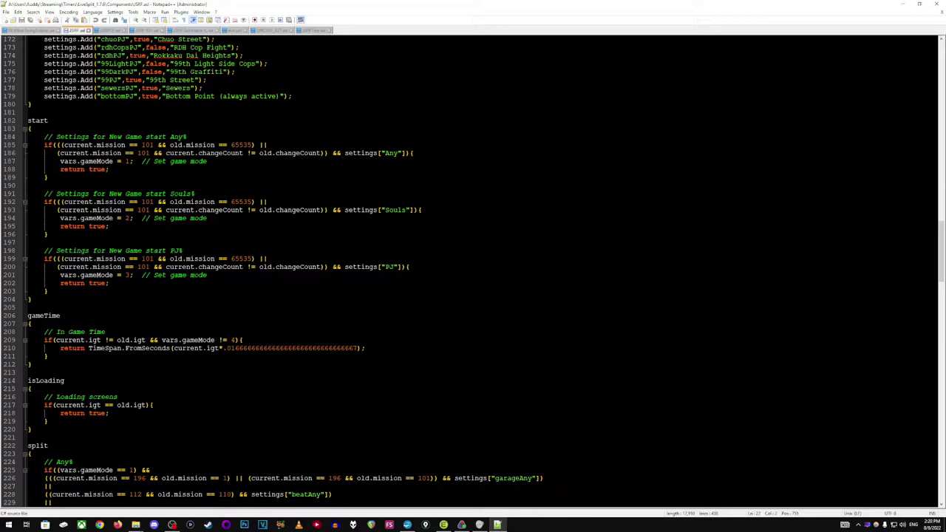
left_click_drag(64, 145, 126, 144)
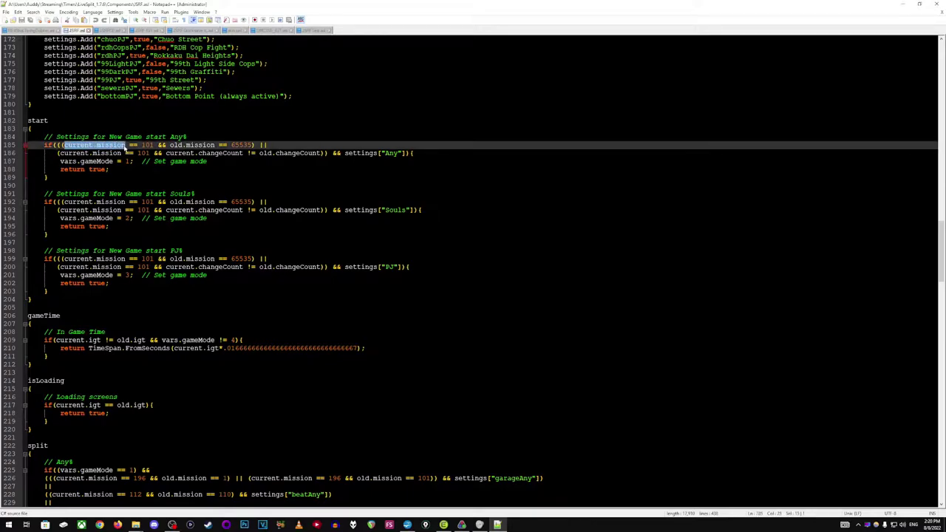
left_click(137, 145)
double_click(146, 145)
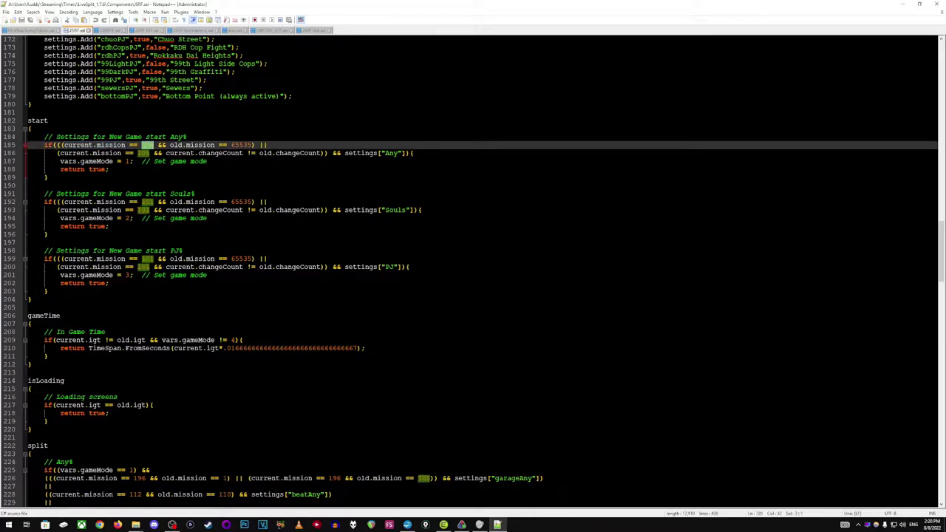
left_click(147, 136)
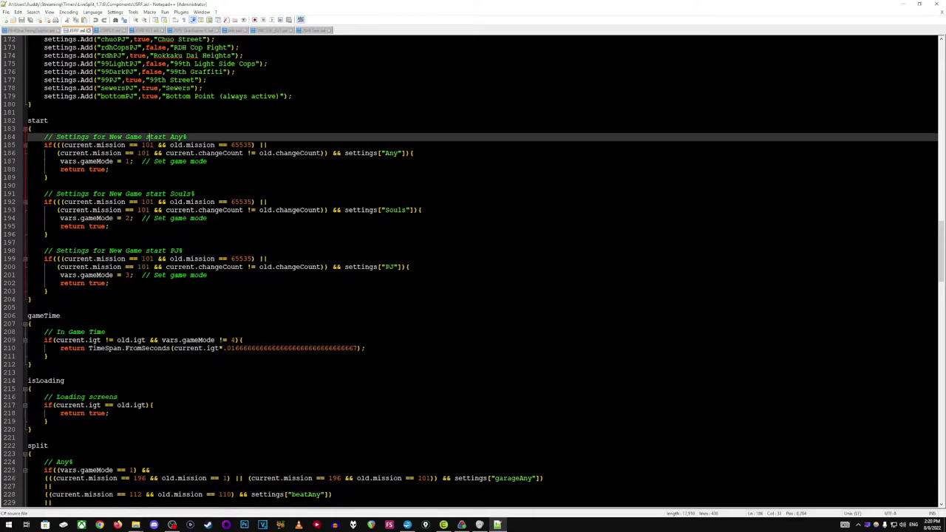
left_click(171, 144)
double_click(241, 145)
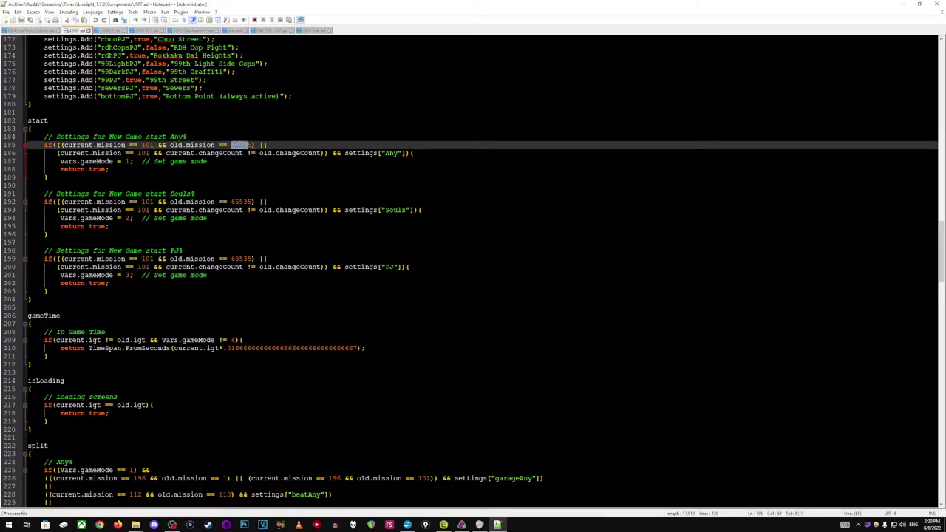
left_click(263, 145)
left_click(110, 169)
left_click(186, 194)
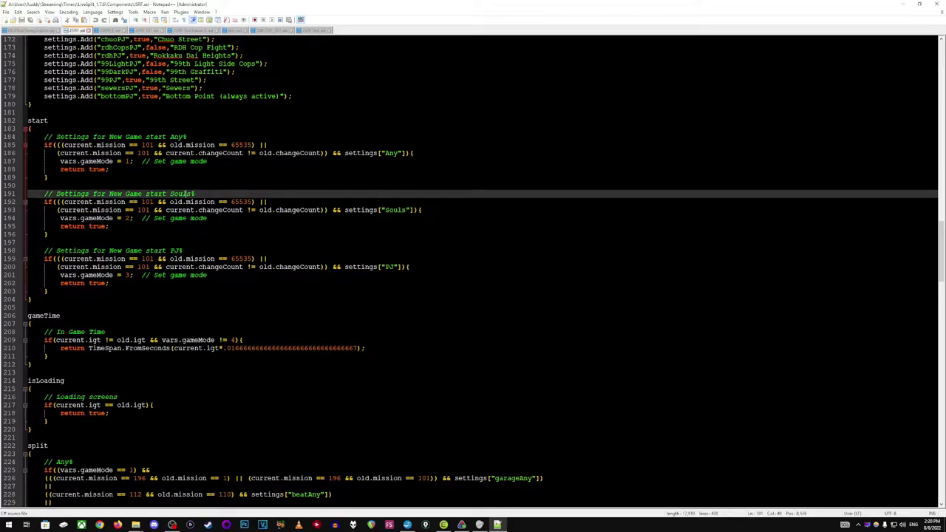
left_click(185, 258)
Step: Check the igt in-game timer address in each of the three state blocks
scroll(185, 259, "down", 2)
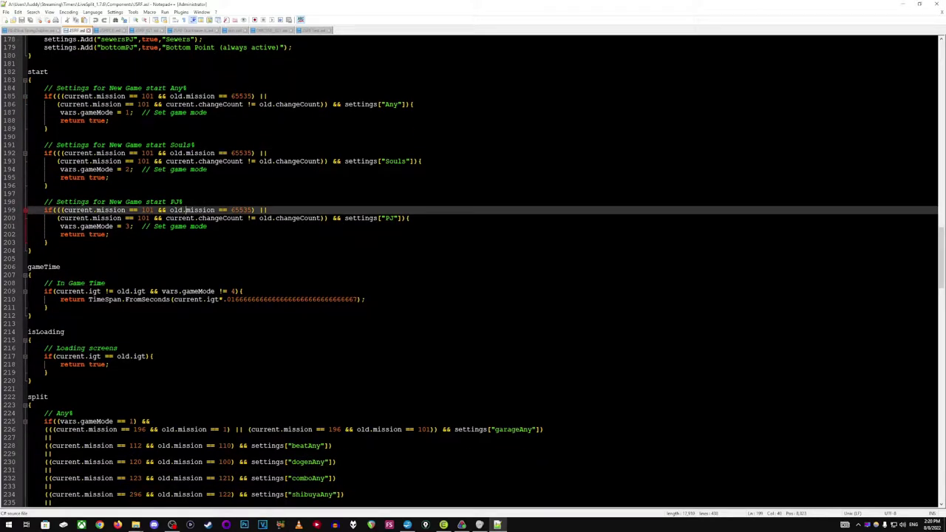
scroll(186, 210, "down", 3)
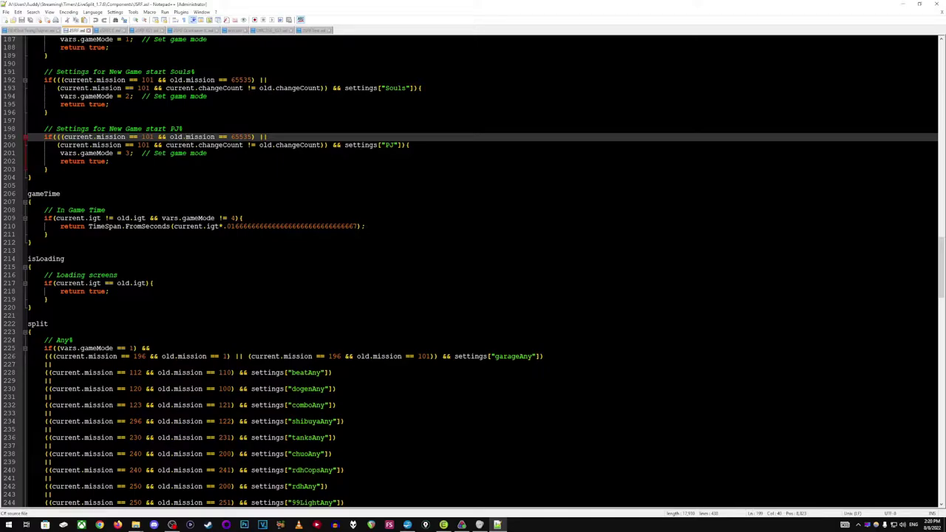
scroll(185, 210, "up", 20)
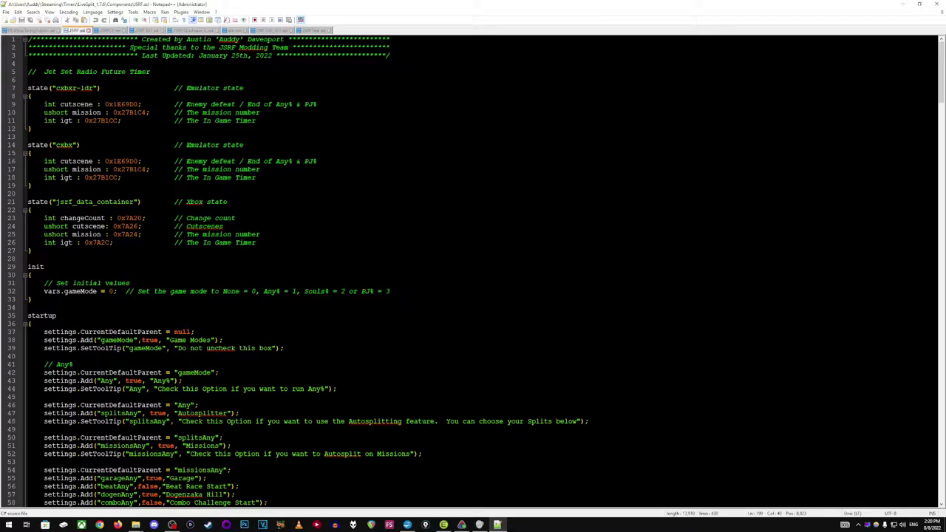
left_click_drag(46, 120, 129, 122)
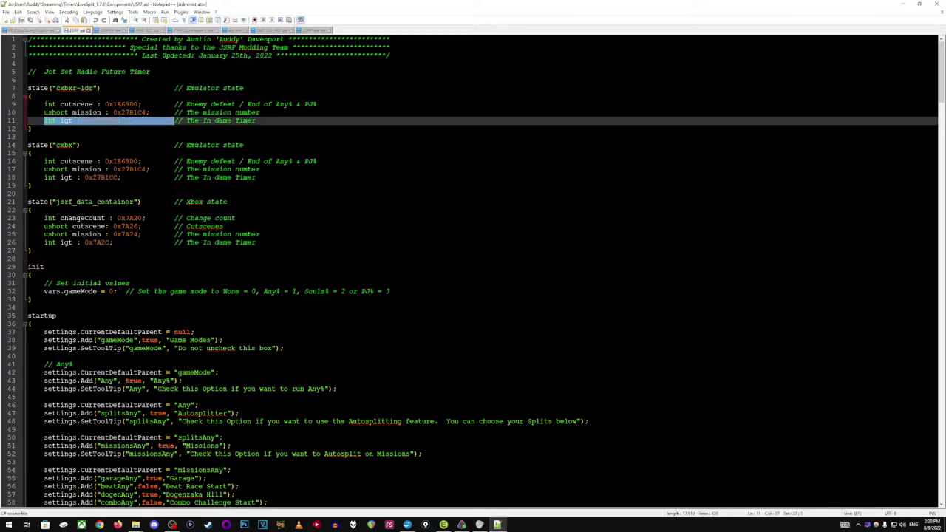
left_click(123, 121)
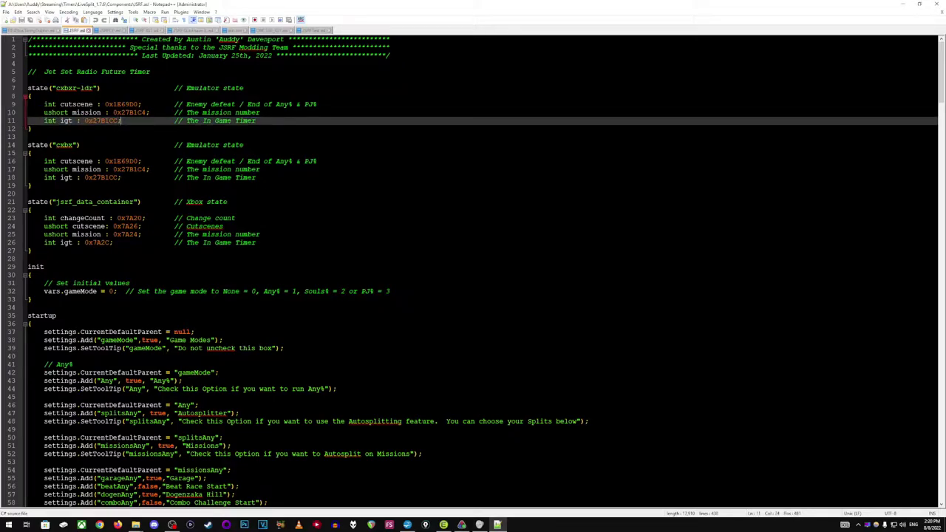
left_click(88, 177)
left_click(96, 242)
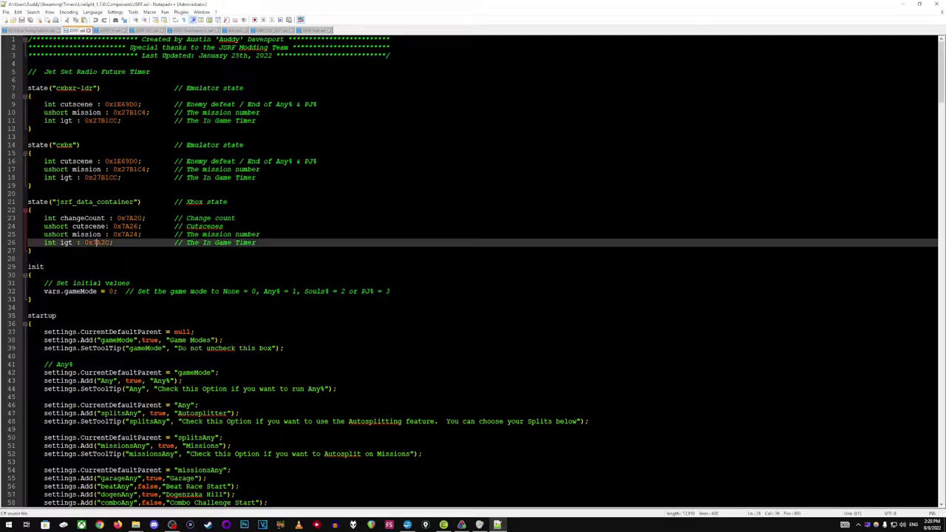
Step: Examine how the gameTime and isLoading blocks compare current.igt with old.igt
scroll(473, 266, "down", 20)
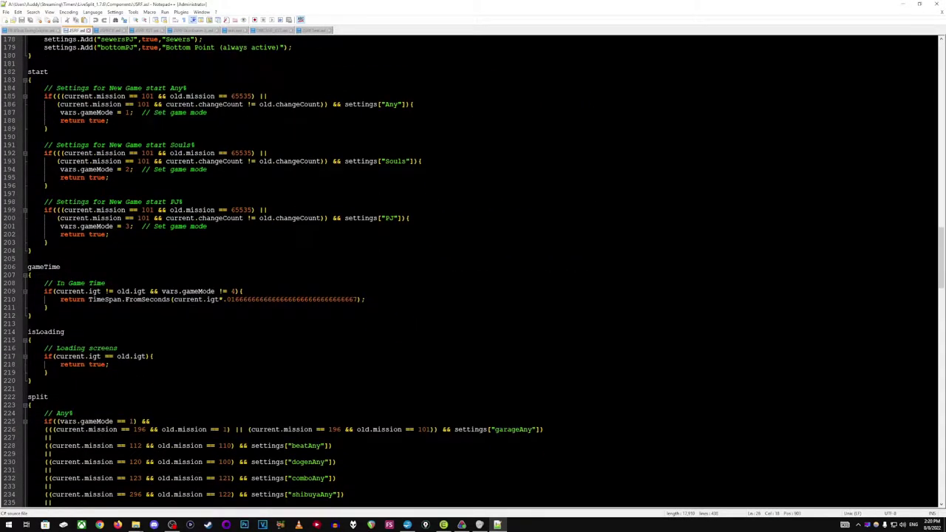
left_click_drag(57, 283, 177, 291)
left_click(190, 291)
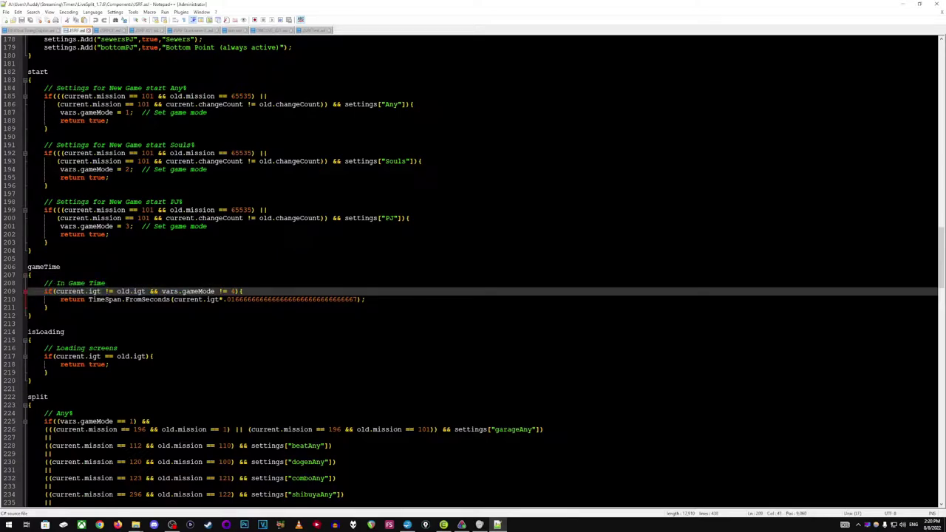
scroll(190, 292, "down", 4)
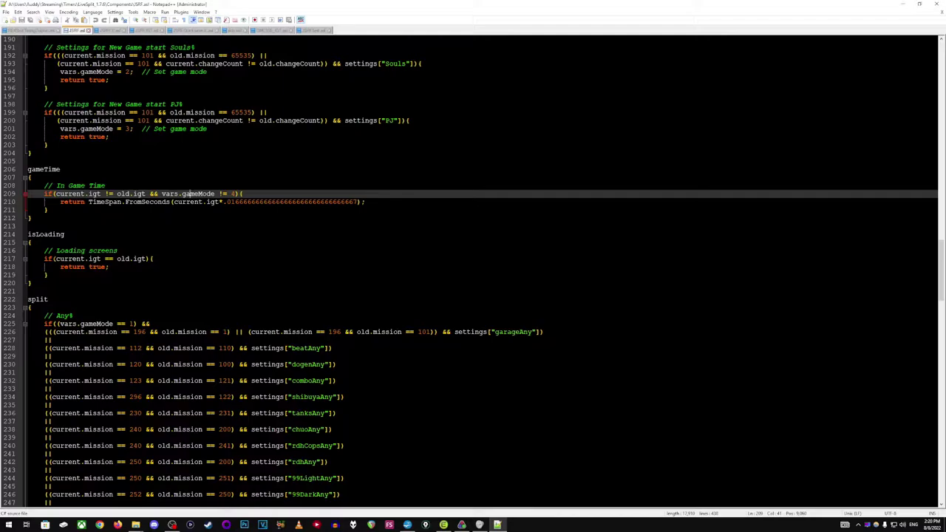
left_click_drag(56, 259, 147, 259)
left_click(150, 259)
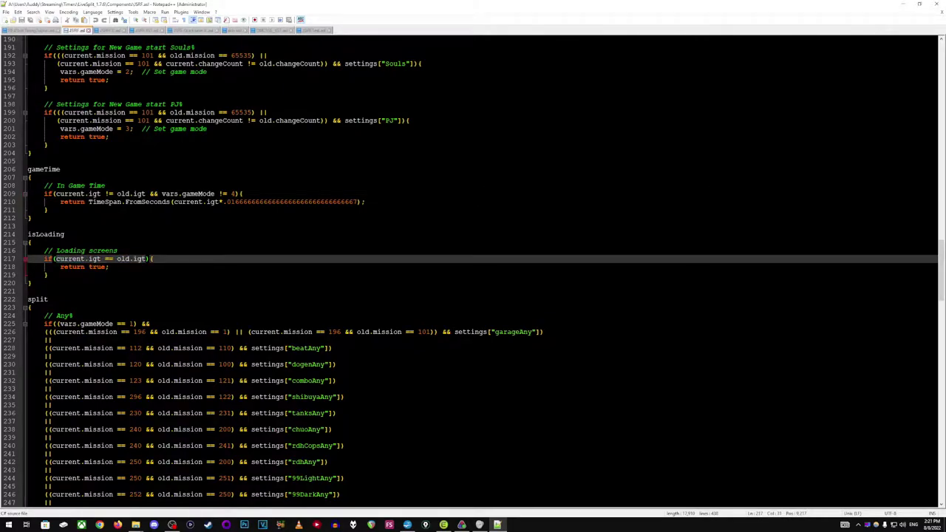
Step: Examine the split block's Any% conditions, focusing on the beatAny mission numbers and its setting check
scroll(473, 266, "down", 7)
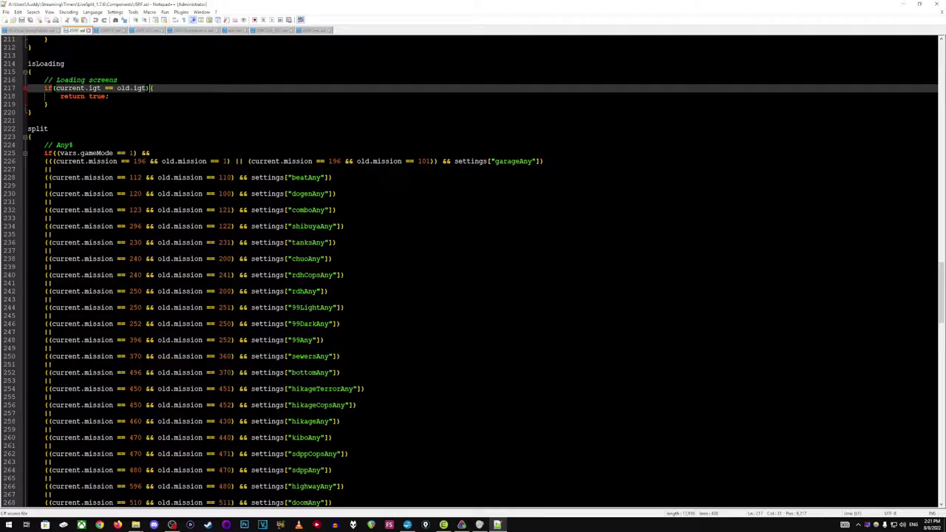
double_click(131, 178)
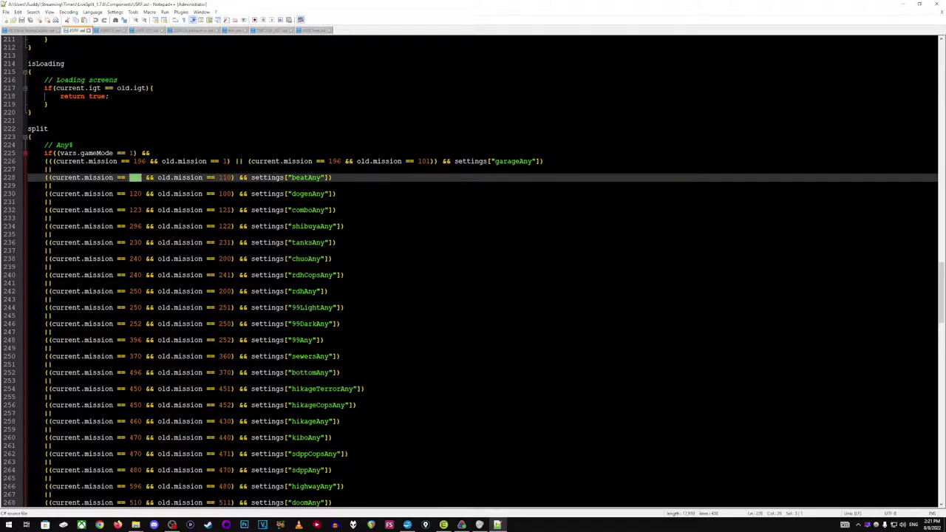
left_click(52, 186)
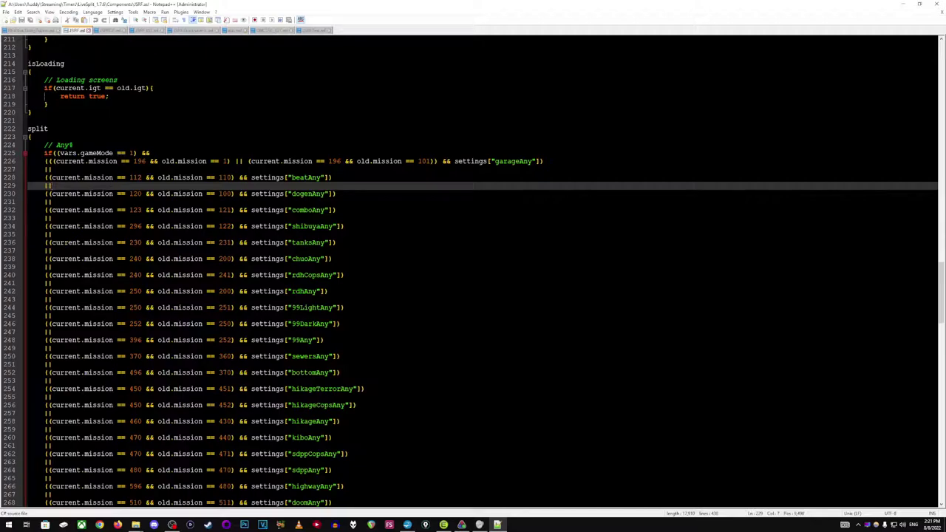
key("Up")
key("Up")
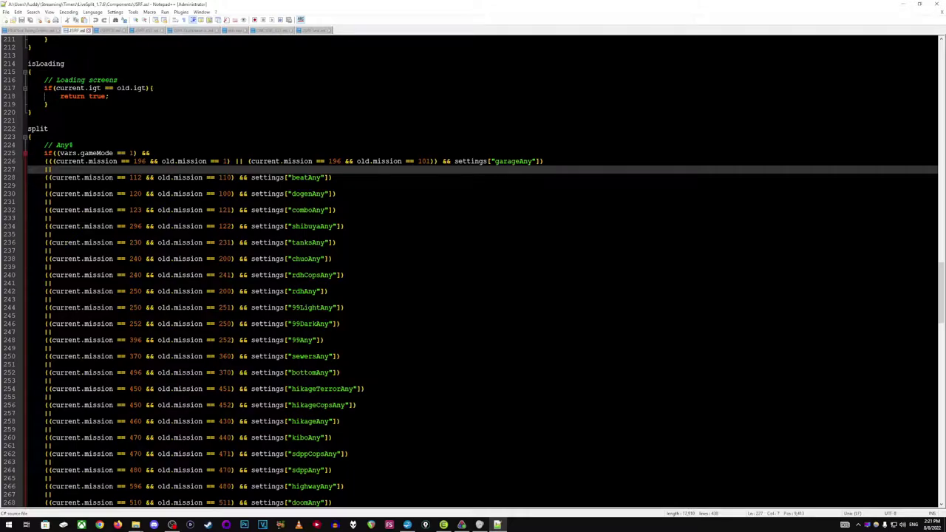
left_click_drag(284, 178, 333, 177)
key("ctrl+Left")
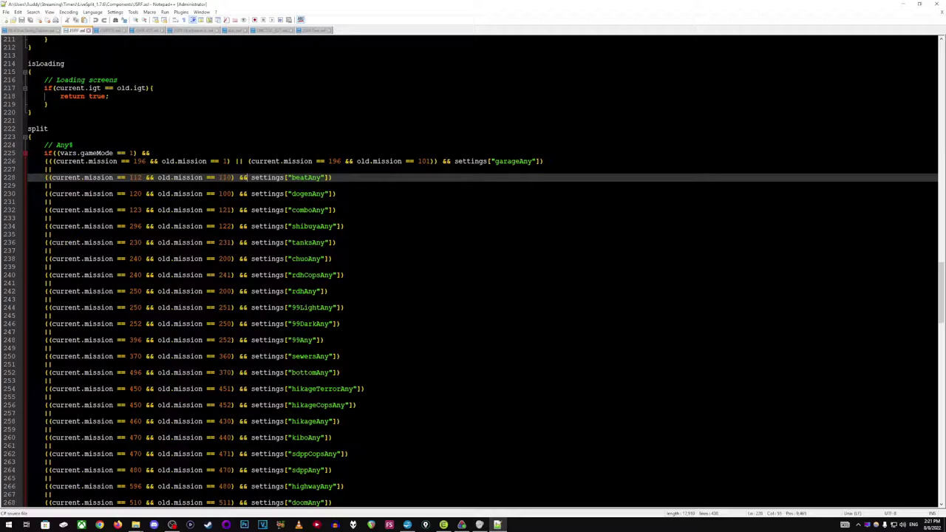
Step: Inspect the dogenAny split condition, including its setting check and its current and old mission numbers
left_click_drag(284, 194, 325, 195)
left_click(332, 202)
left_click(337, 194)
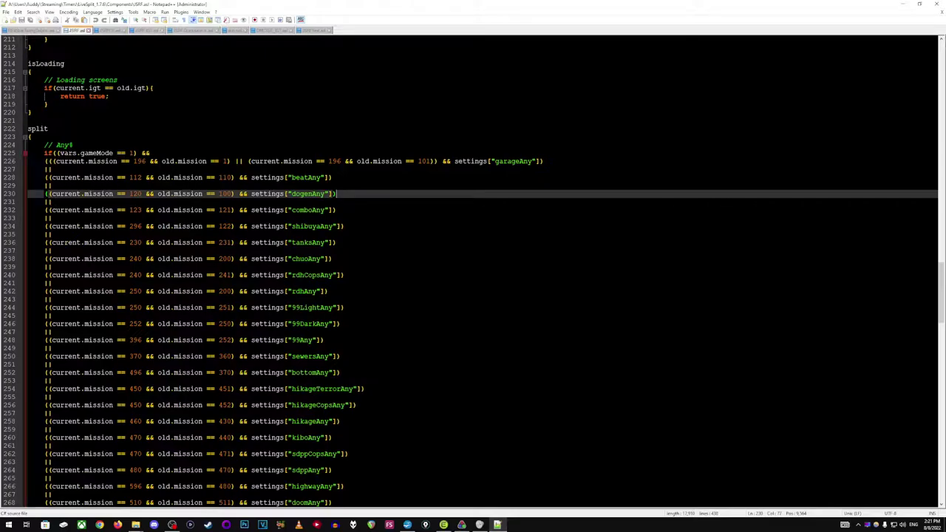
left_click_drag(129, 193, 142, 195)
left_click(146, 193)
left_click_drag(129, 193, 142, 194)
left_click(145, 194)
left_click_drag(219, 194, 232, 194)
left_click(242, 194)
left_click_drag(218, 193, 232, 193)
left_click(242, 194)
Step: Switch to LiveSplit and open the auto splitter's component settings from the Splits Editor
left_click(462, 525)
right_click(79, 52)
left_click(87, 58)
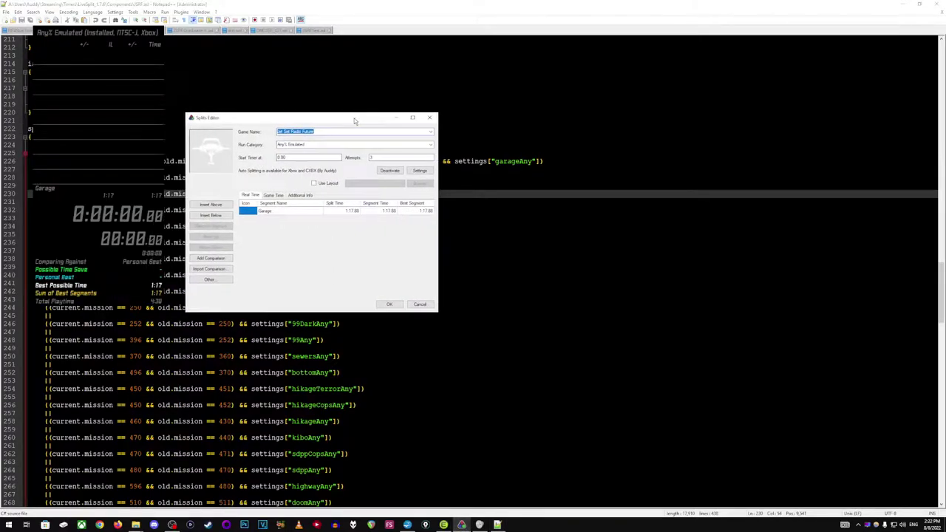
left_click(417, 173)
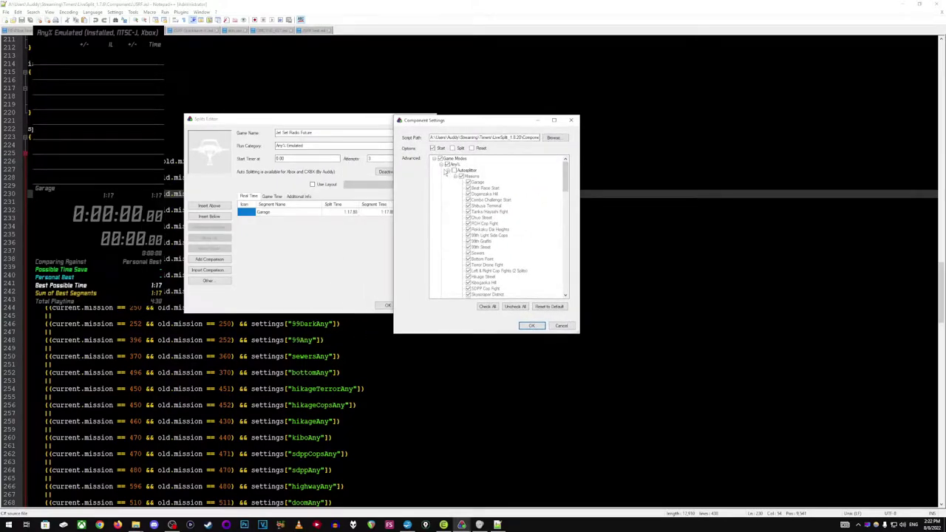
Step: Collapse the Any% and Souls% branches in the auto splitter's advanced settings tree
left_click(445, 171)
left_click(442, 165)
left_click(444, 176)
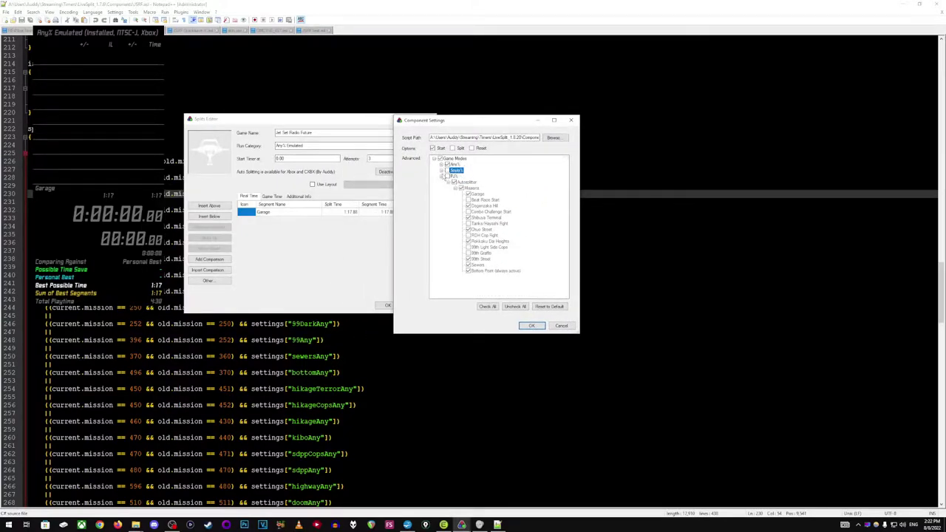
Step: Collapse the PJ% branch and expand Any% to review its list of mission splits
left_click(442, 176)
left_click(454, 176)
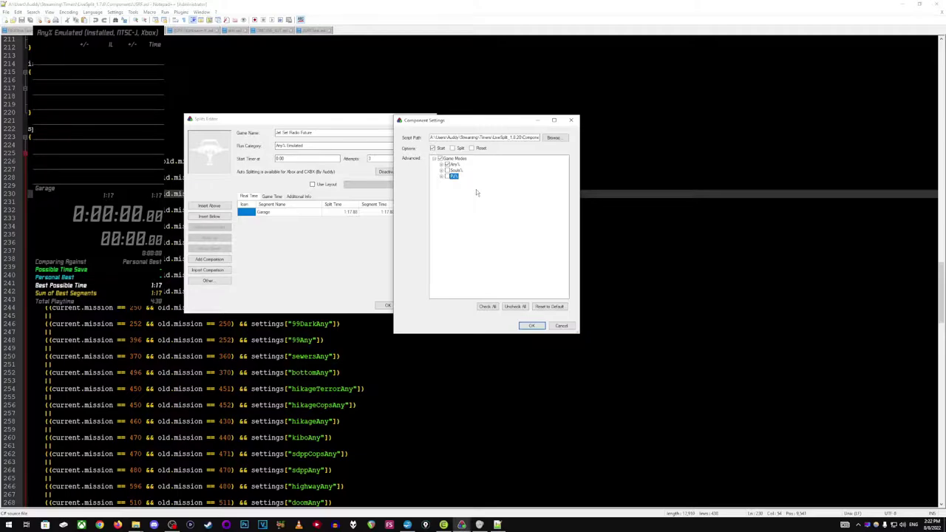
left_click(442, 164)
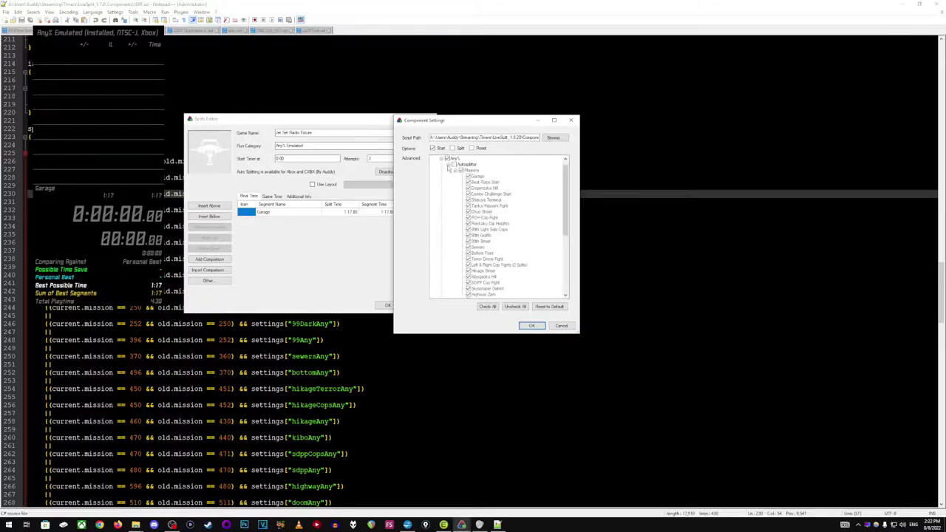
scroll(506, 229, "up", 1)
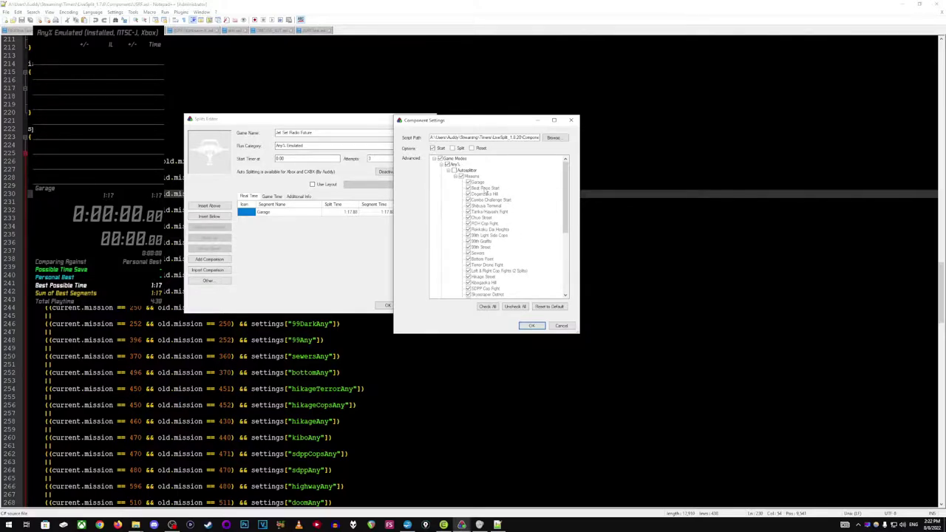
scroll(481, 230, "down", 4)
scroll(480, 279, "up", 5)
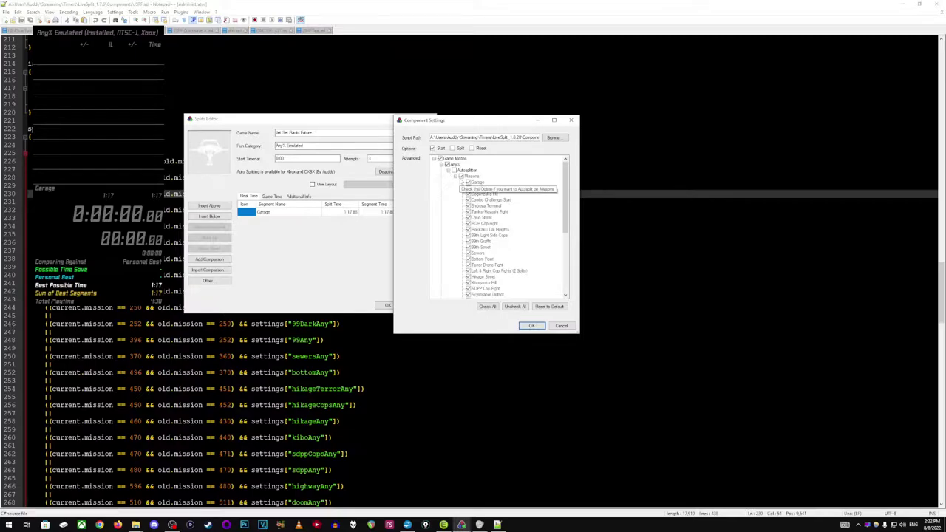
Step: Collapse the Any% Missions list while keeping the Autosplitter entry expanded
left_click(455, 175)
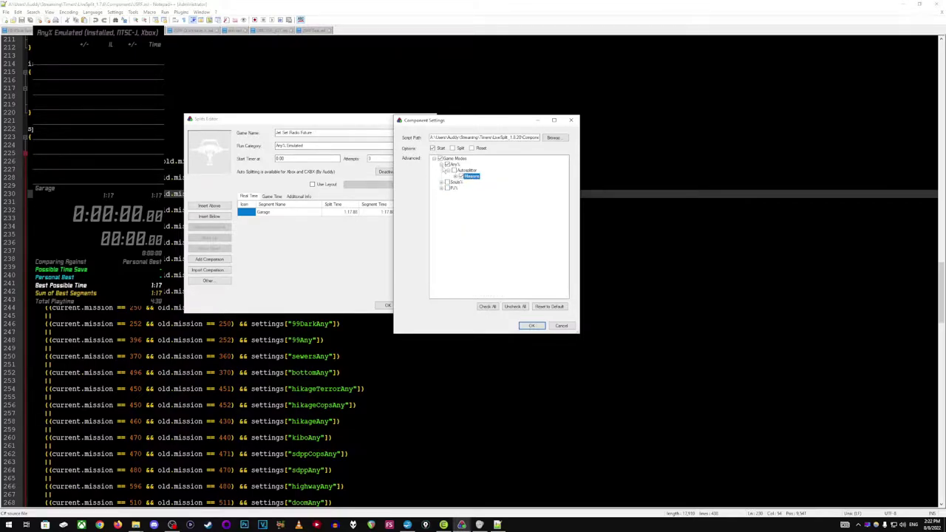
left_click(446, 170)
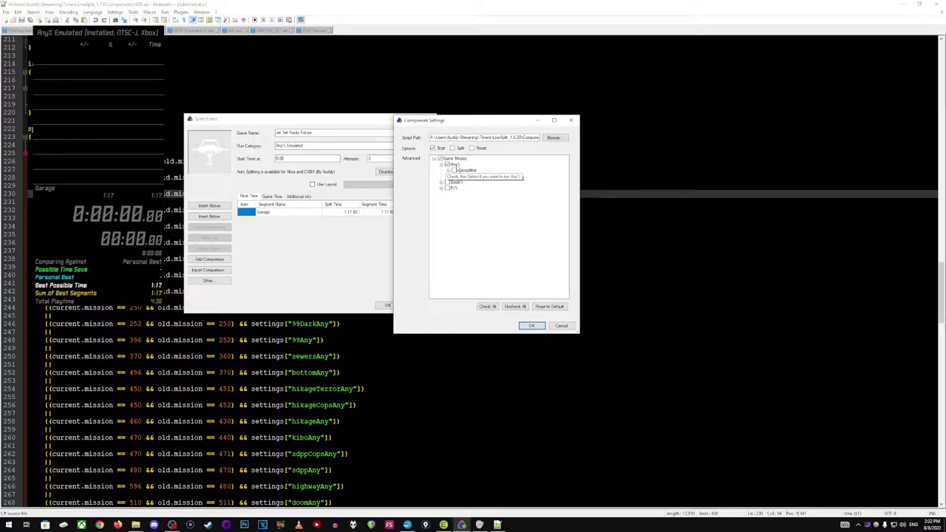
left_click(448, 170)
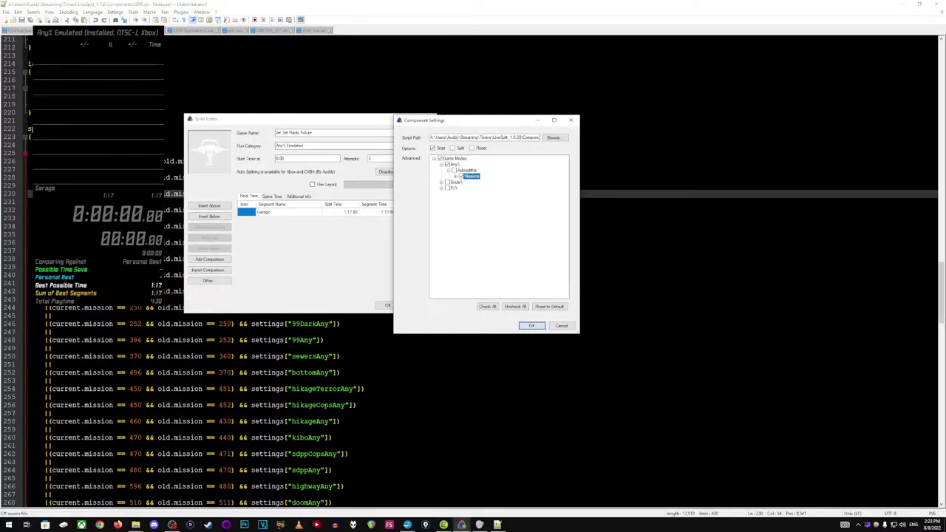
Step: Switch to the browser, play the opening of the Devil May Cry 3 New Game Dante run, and bring up the Cxbx Reloaded game window
left_click(99, 524)
left_click_drag(359, 3, 0, 100)
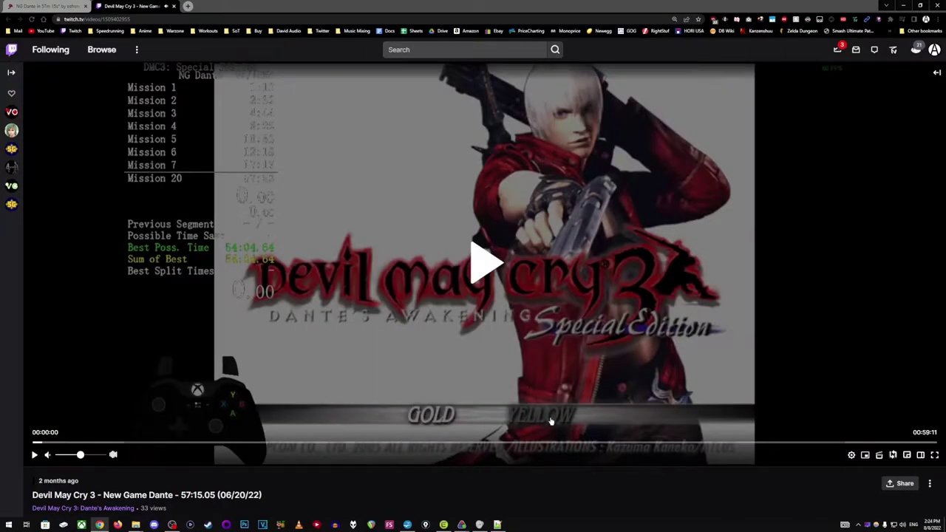
left_click(546, 244)
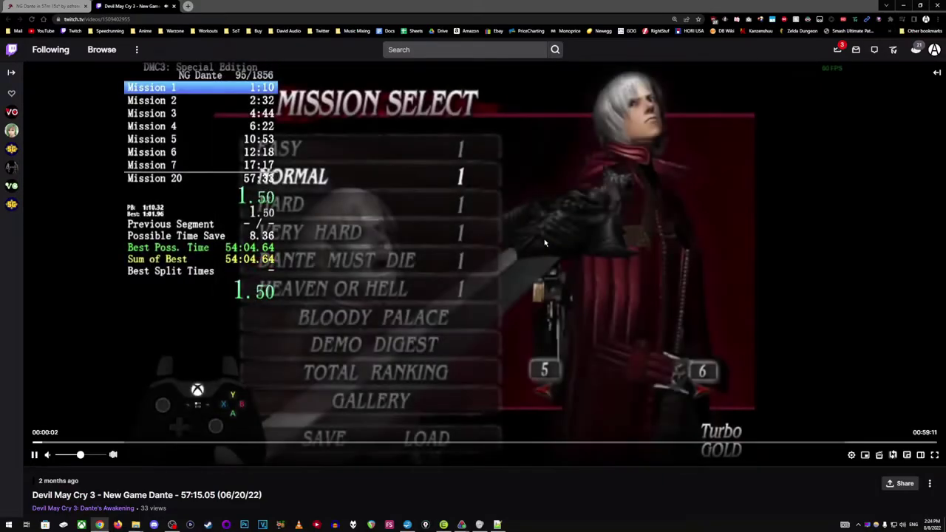
left_click(503, 242)
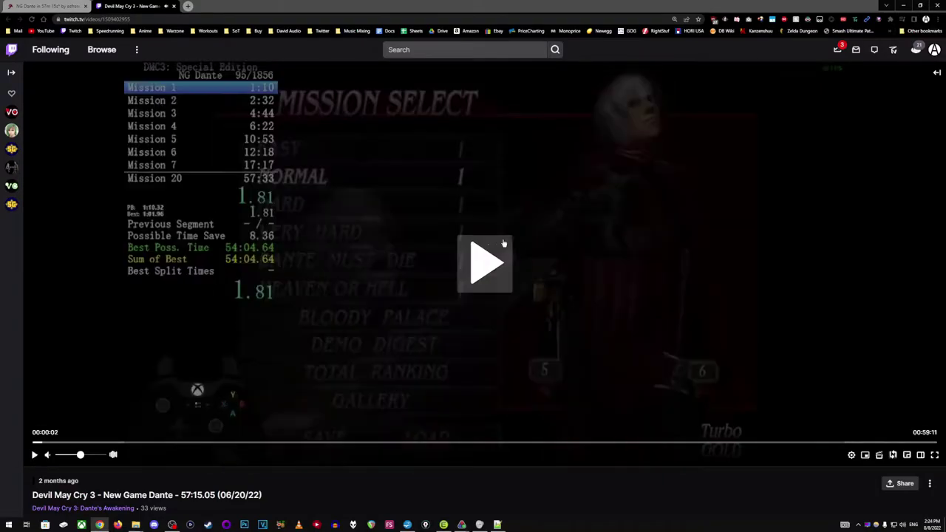
left_click(437, 250)
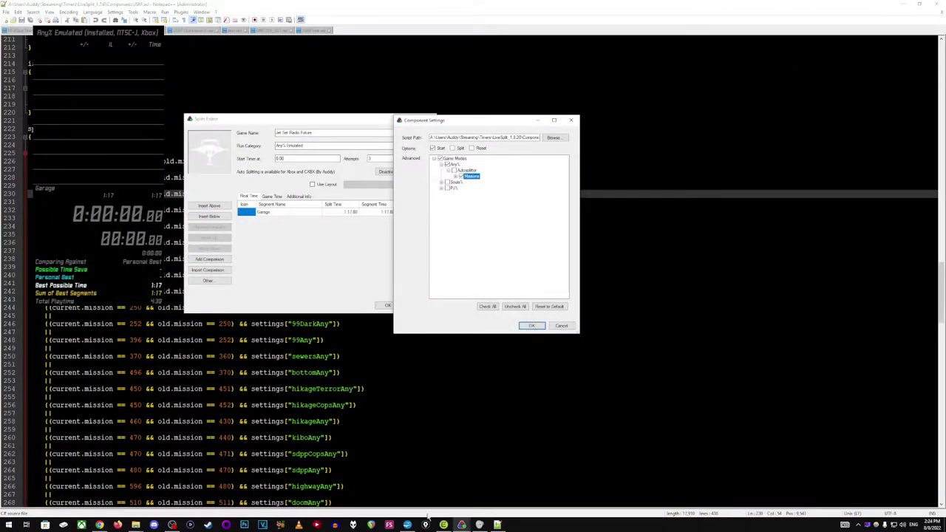
left_click(446, 525)
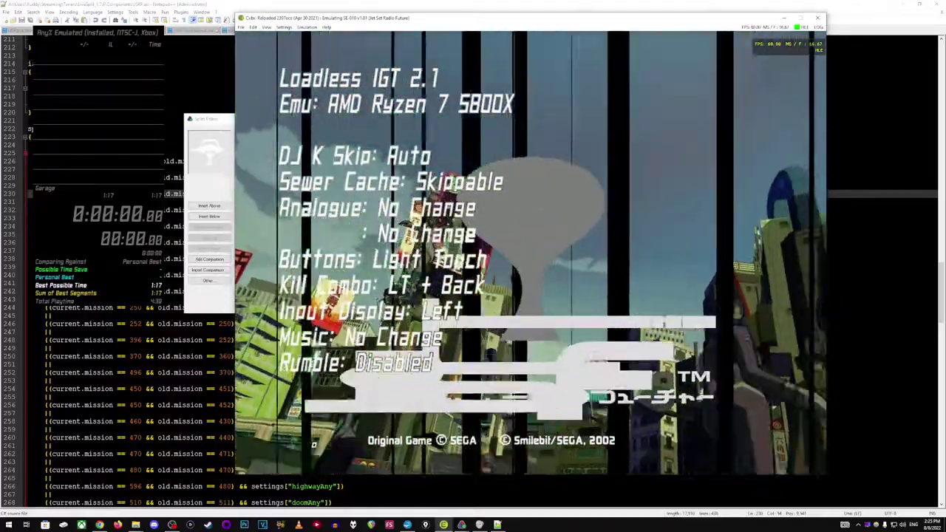
Step: Return to the script in Notepad++ and examine the kiboOption2Souls and sewersOption2Souls conditions in the Souls% block
left_click(278, 3)
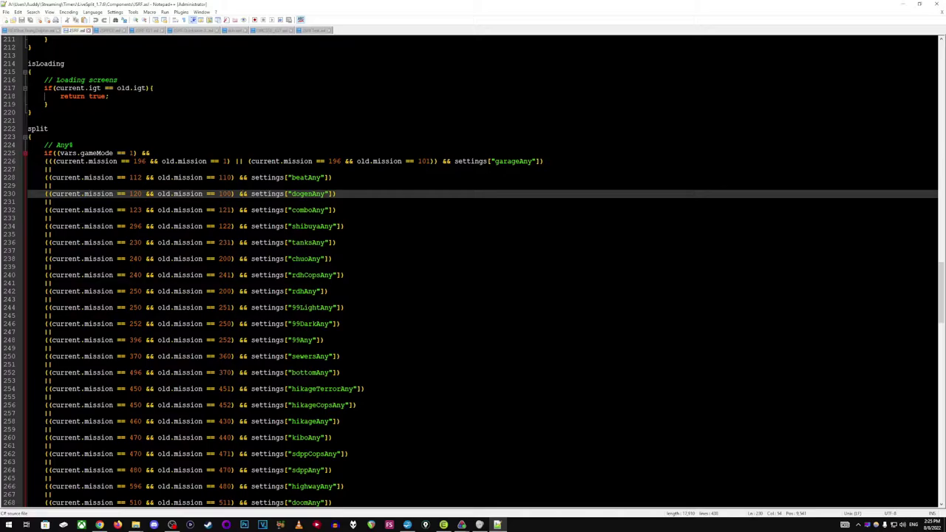
scroll(473, 269, "down", 20)
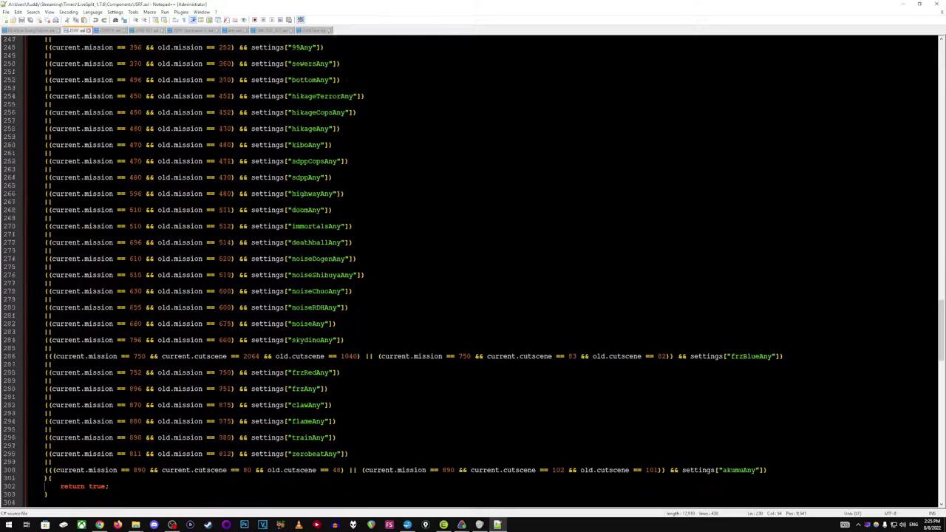
scroll(473, 270, "down", 4)
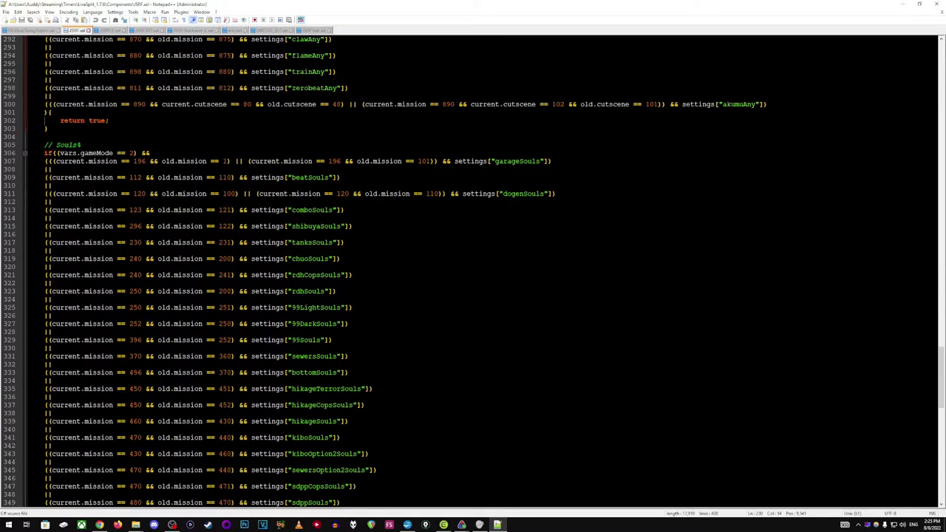
scroll(473, 270, "down", 10)
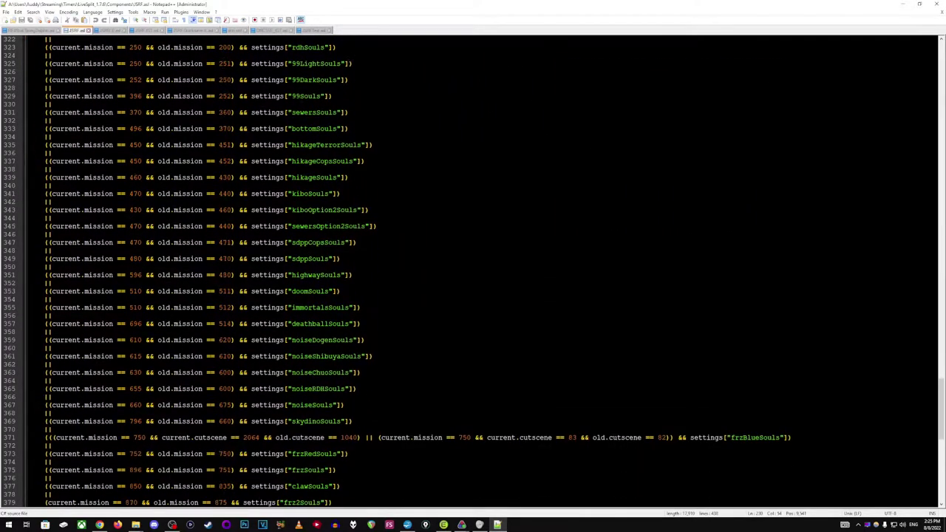
left_click_drag(287, 210, 368, 210)
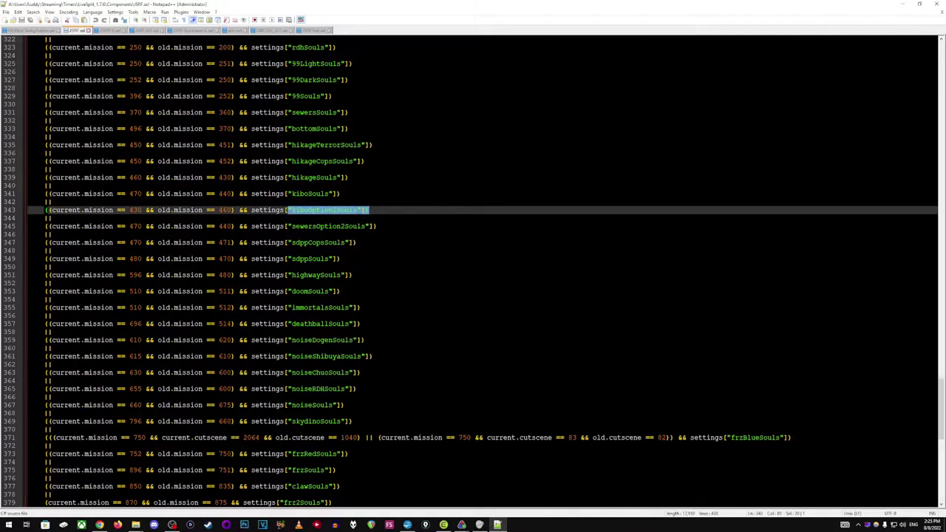
left_click_drag(287, 226, 376, 226)
left_click(377, 227)
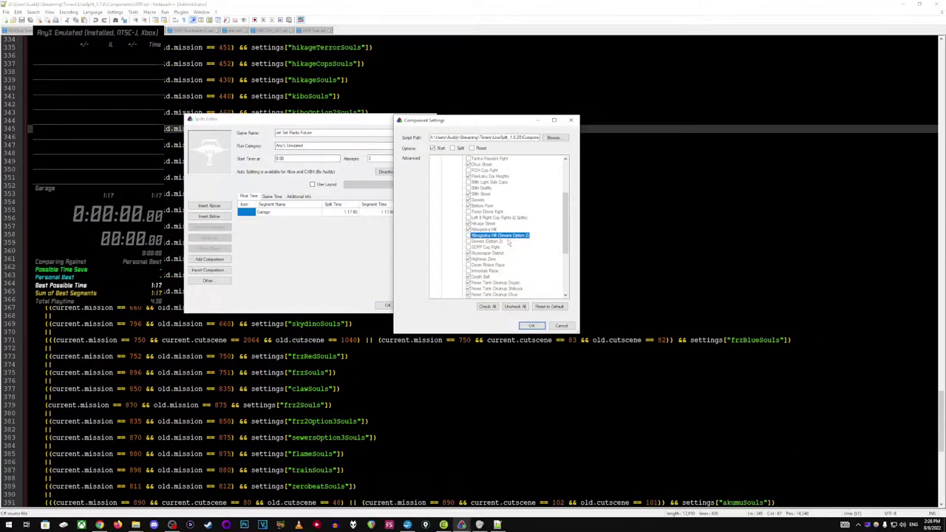
Step: Inspect the Souls% mission options in LiveSplit's component settings, including Sewers (Option 2) and Fortified Residential Zone 2 (Sewers Option 3)
left_click(499, 242)
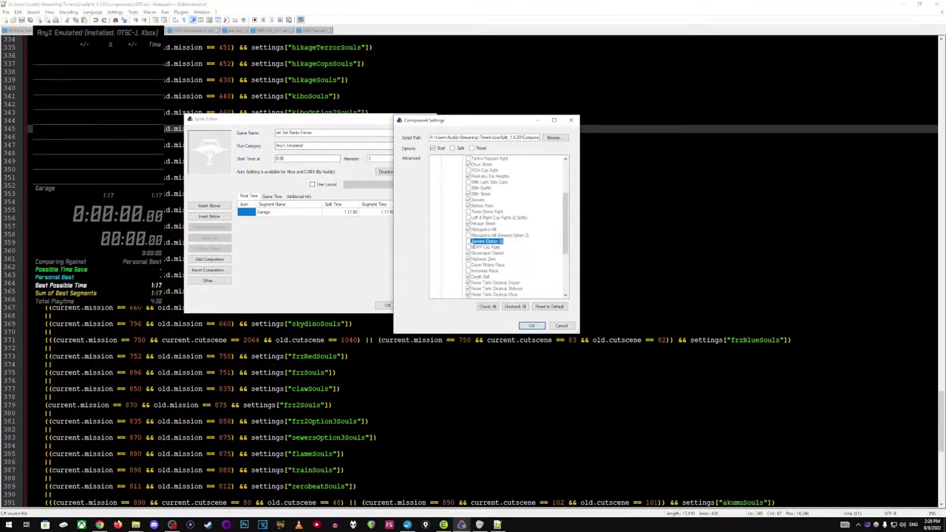
scroll(485, 259, "down", 2)
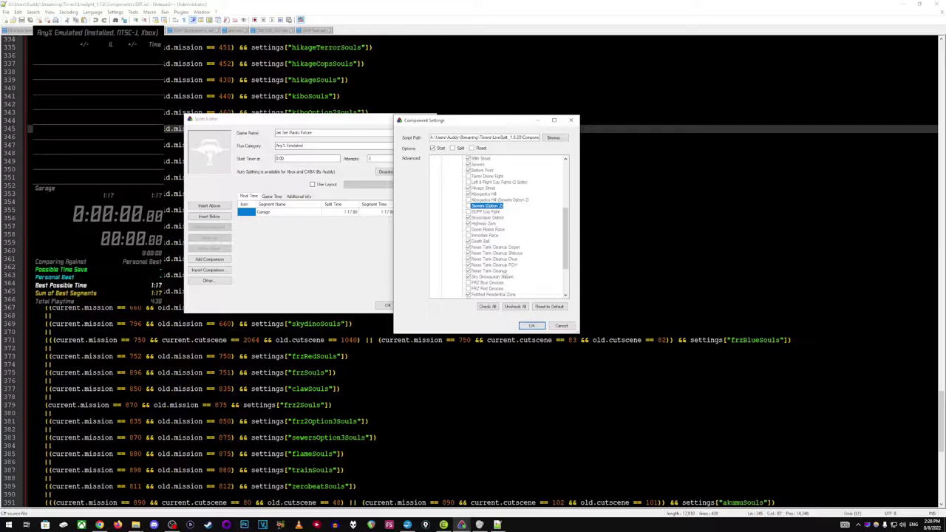
scroll(499, 255, "down", 1)
scroll(498, 255, "down", 1)
left_click(522, 277)
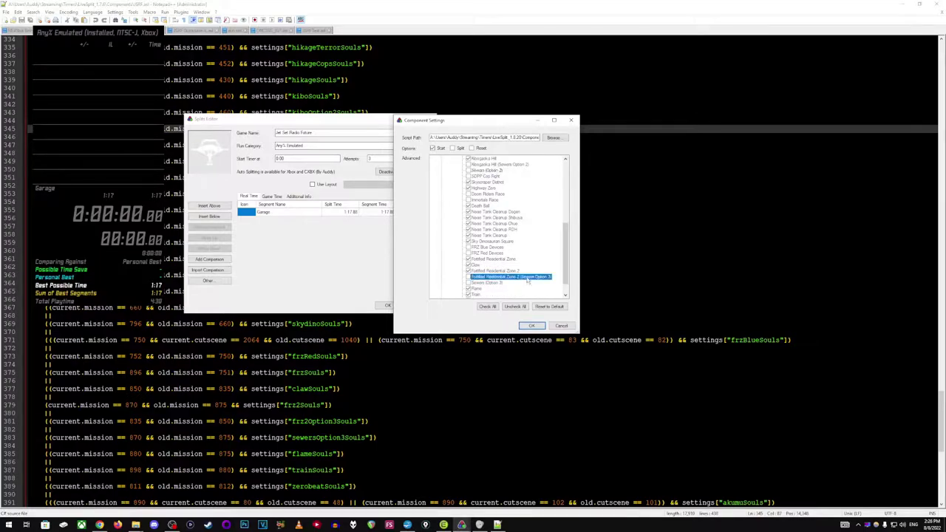
scroll(504, 255, "down", 1)
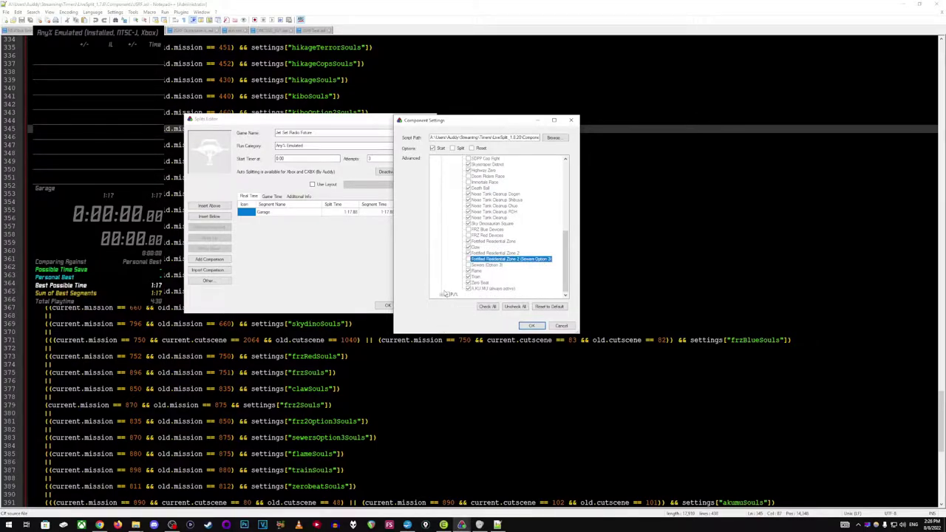
Step: Expand the PJ% branch and go through its mission splits from Garage to Sewers
left_click(441, 295)
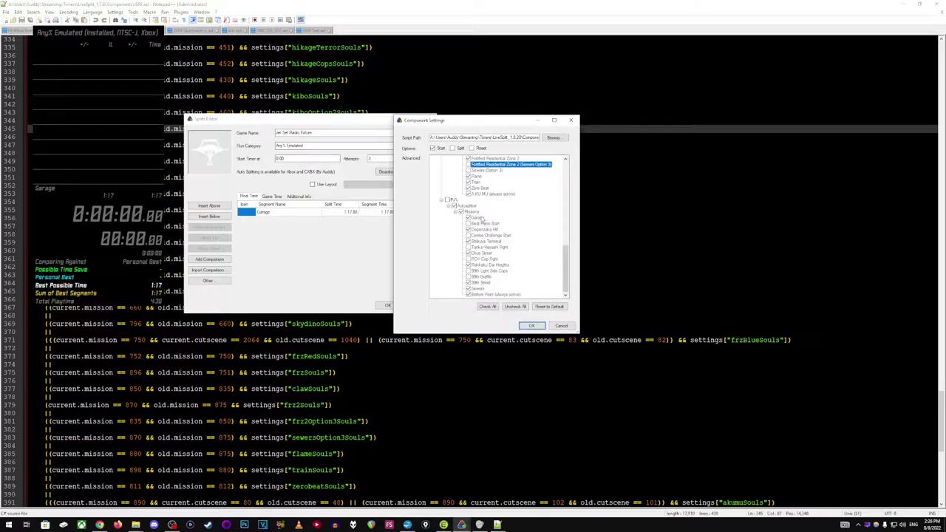
left_click(479, 217)
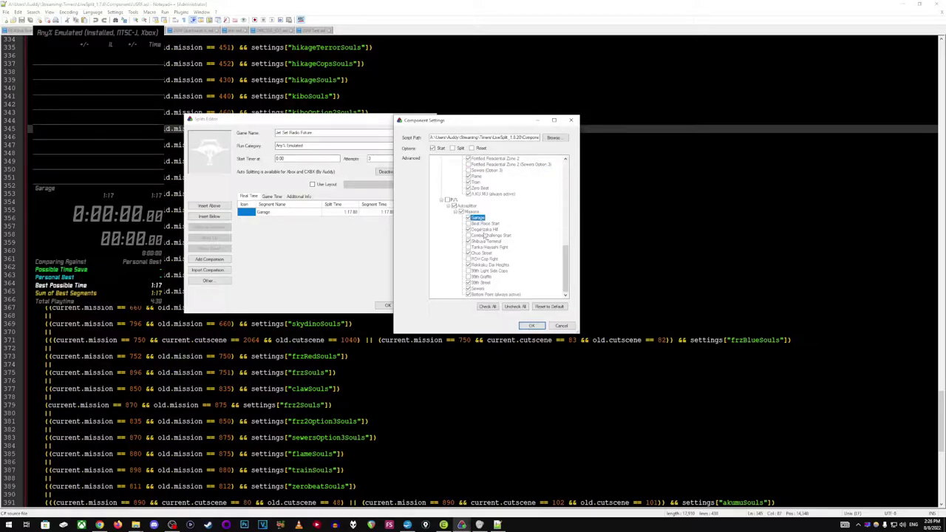
left_click(487, 235)
left_click(483, 241)
left_click(480, 259)
left_click(482, 271)
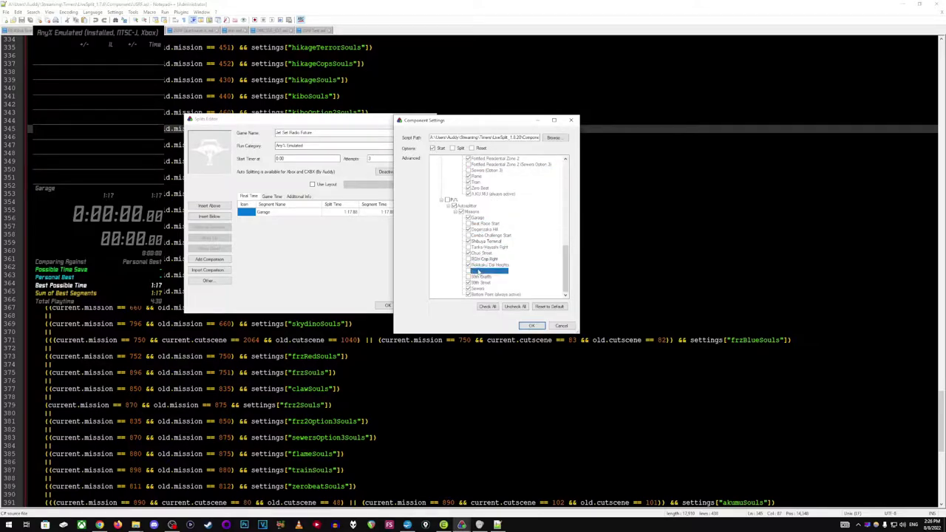
left_click(483, 276)
key("Down")
key("Down")
key("Down")
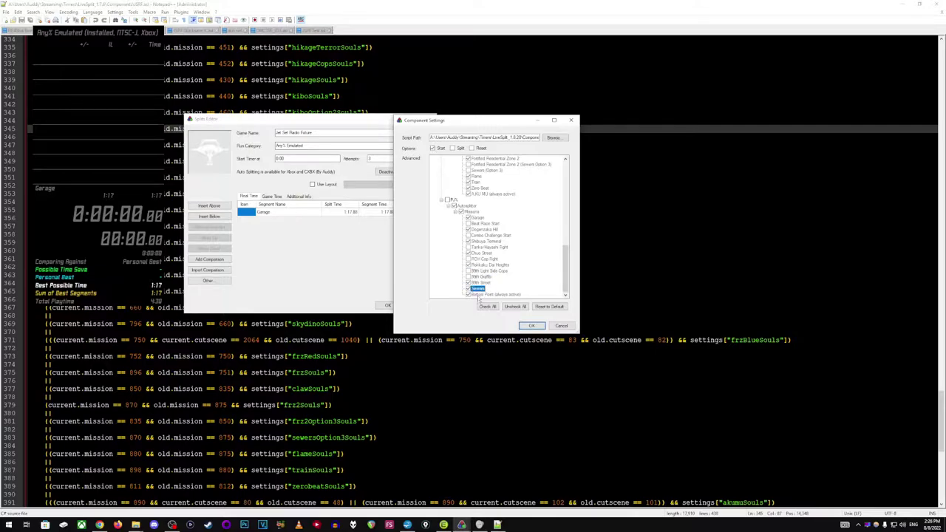
Step: Return to the script in Notepad++ and examine the bottomPJ split condition at the end of the PJ% block
left_click(396, 380)
scroll(396, 381, "down", 16)
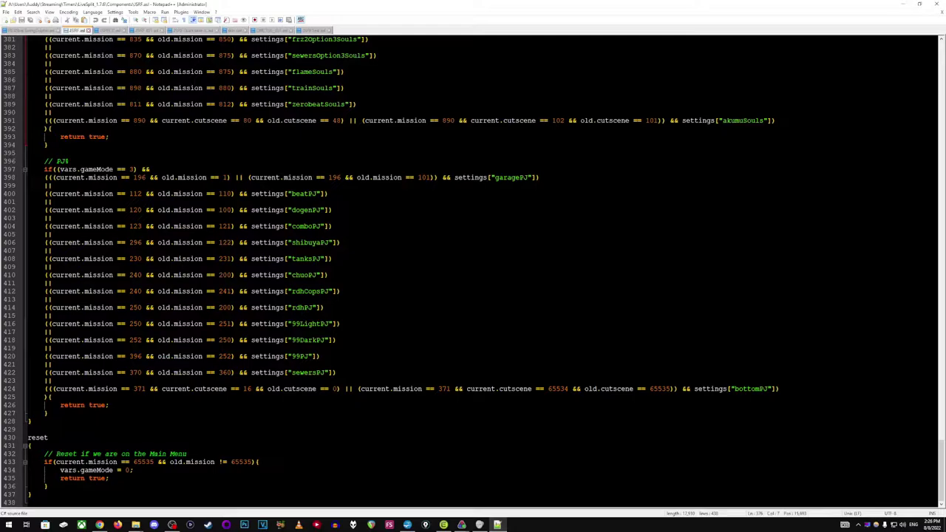
left_click_drag(56, 388, 779, 389)
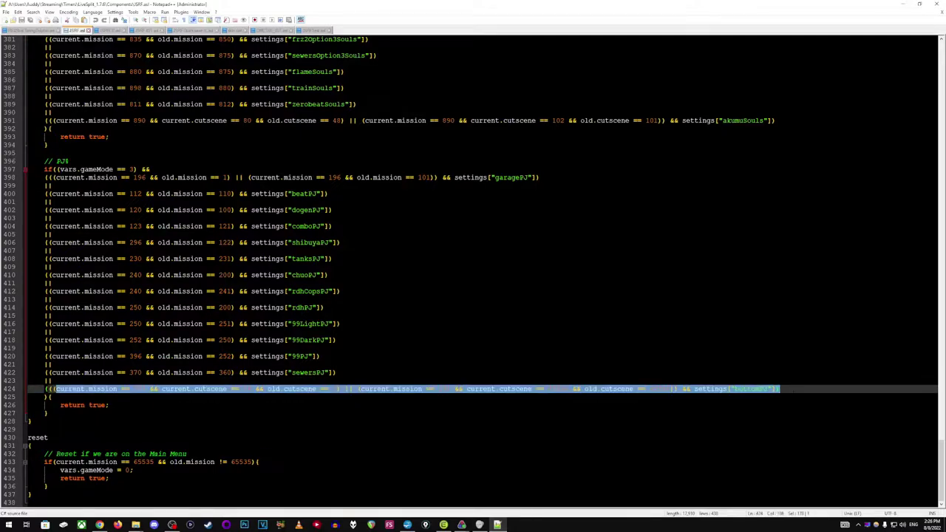
left_click(793, 390)
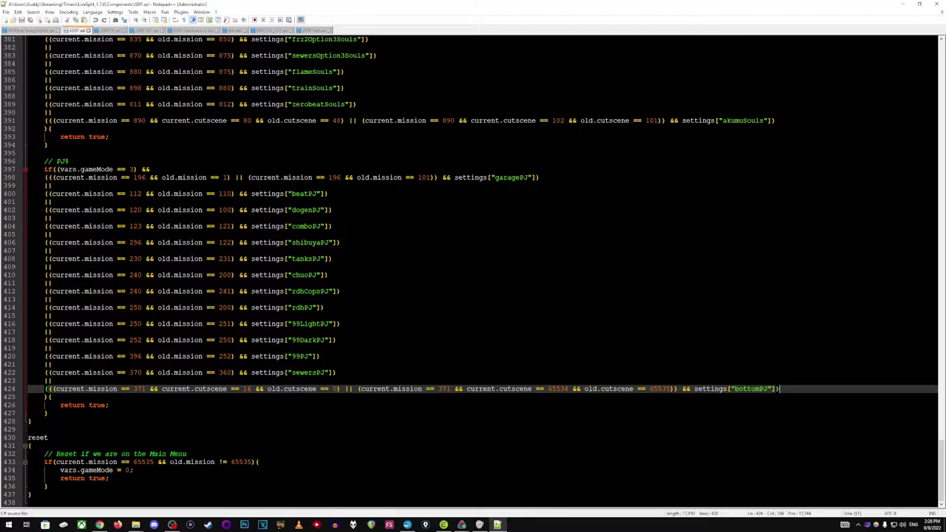
Step: Examine the akumuAny final split condition at the end of the script's Any% block
scroll(473, 266, "up", 20)
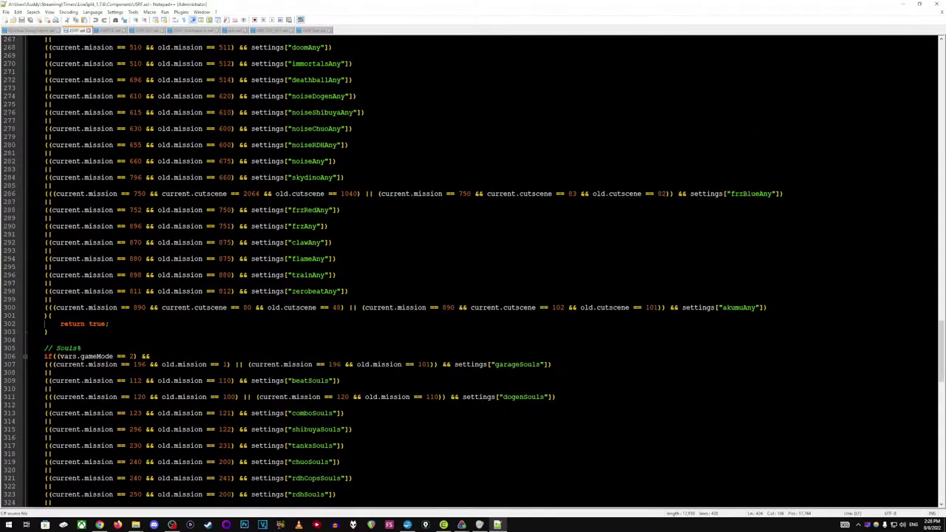
scroll(473, 266, "up", 14)
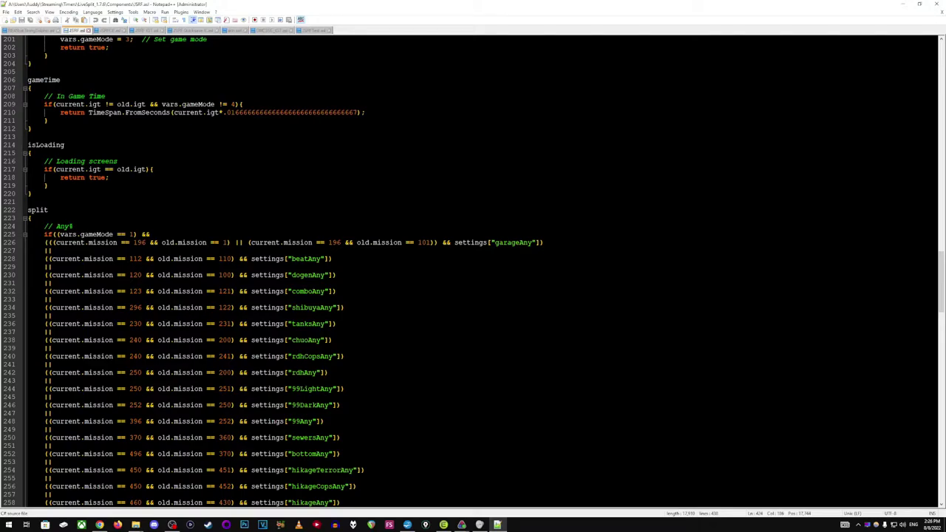
scroll(473, 266, "down", 19)
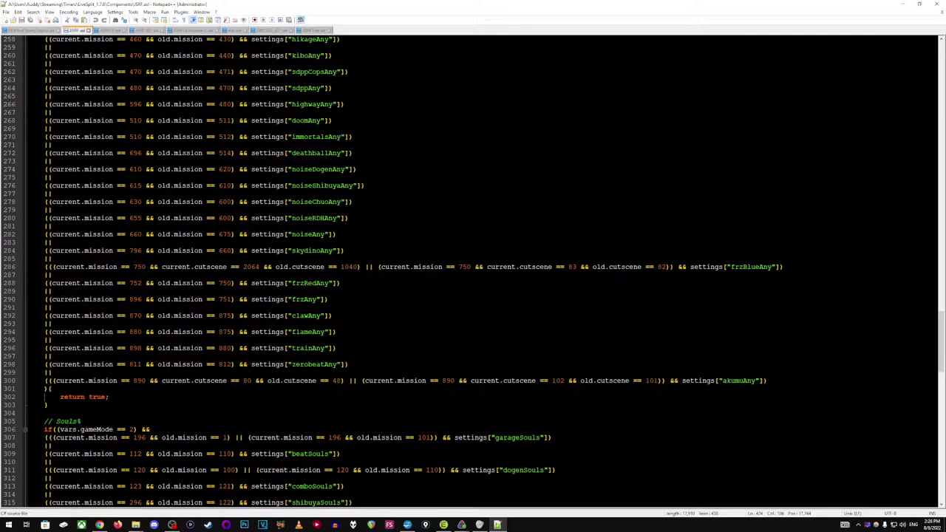
left_click_drag(717, 381, 811, 376)
left_click(811, 376)
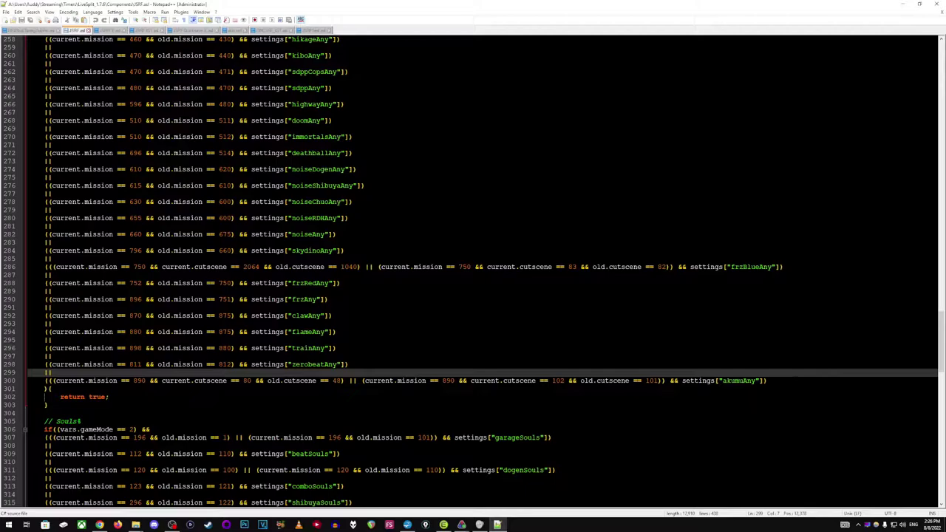
left_click(792, 381)
scroll(791, 381, "up", 20)
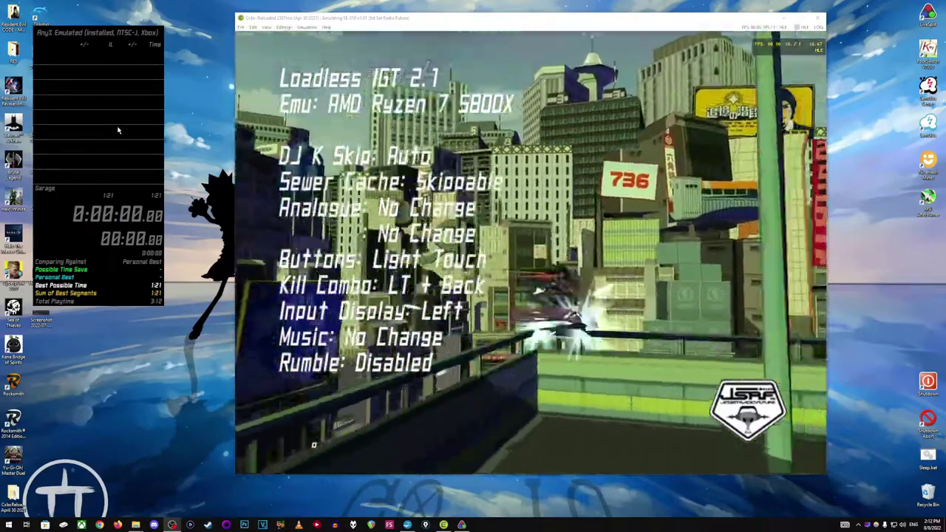
Step: Open the autosplitter's component settings from the splits editor and enable the Start option
right_click(117, 130)
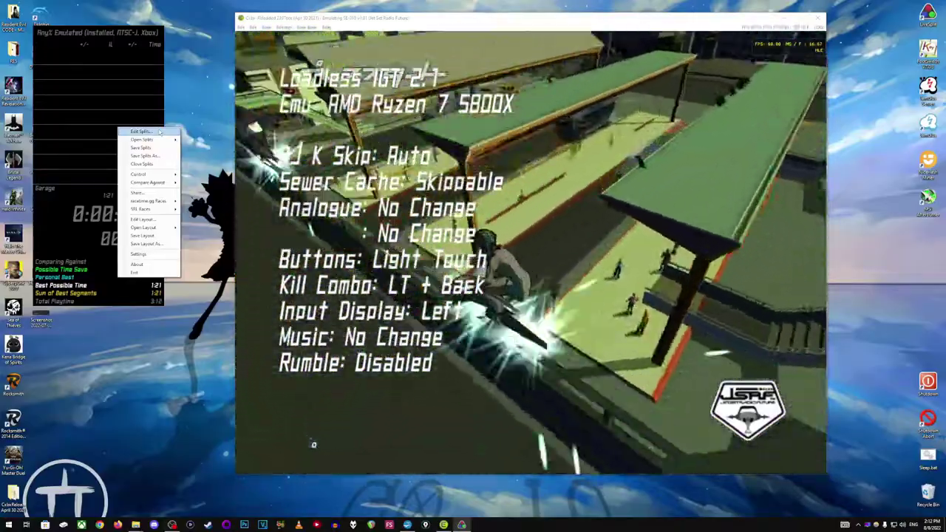
left_click(160, 132)
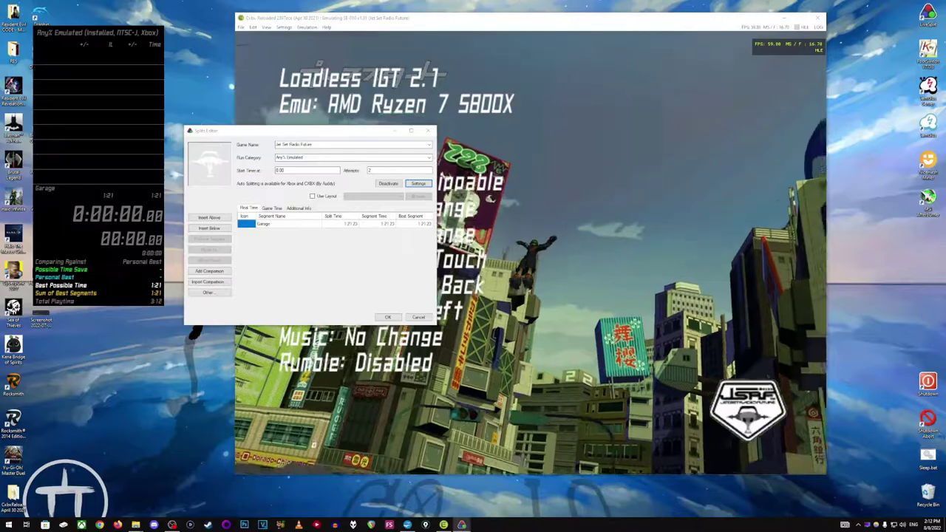
left_click(418, 184)
left_click_drag(330, 160, 554, 151)
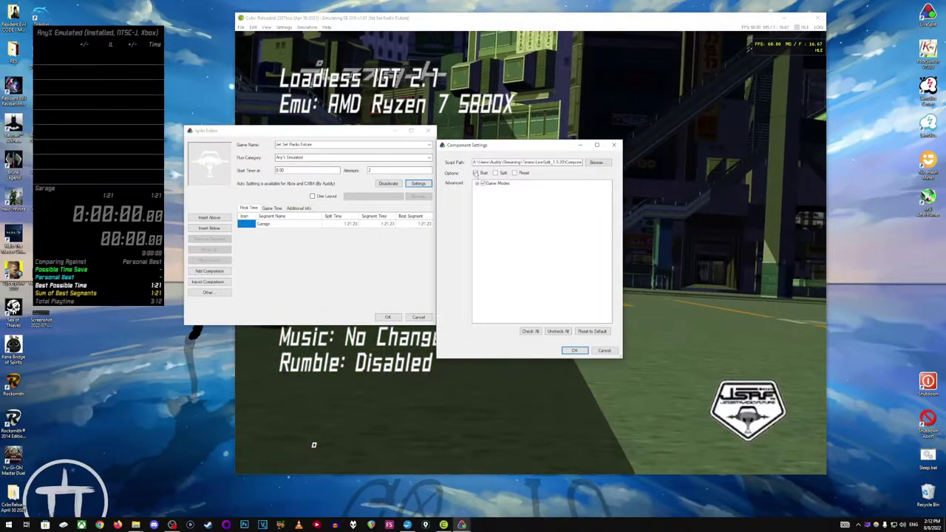
left_click(475, 172)
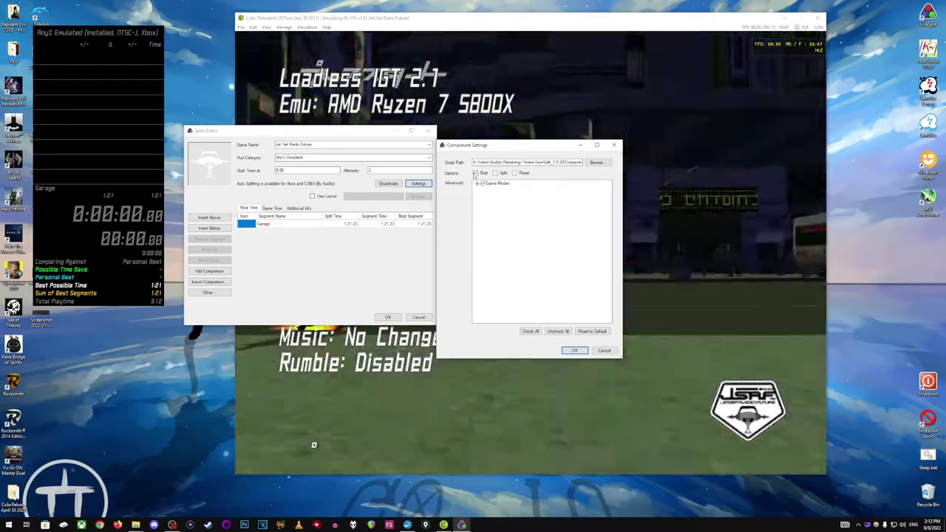
Step: Expand Game Modes and Any%, look through the Autosplitter missions list, and collapse the Autosplitter branch again
left_click(477, 183)
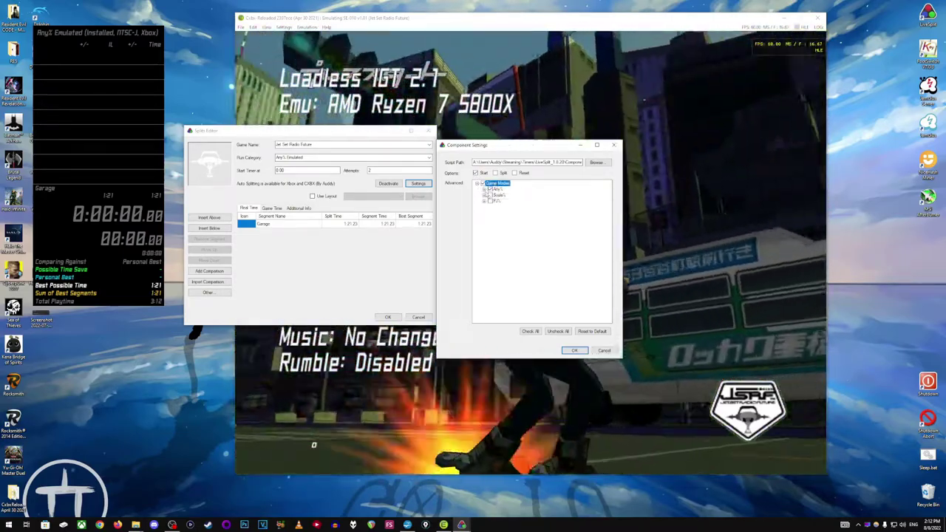
left_click(484, 188)
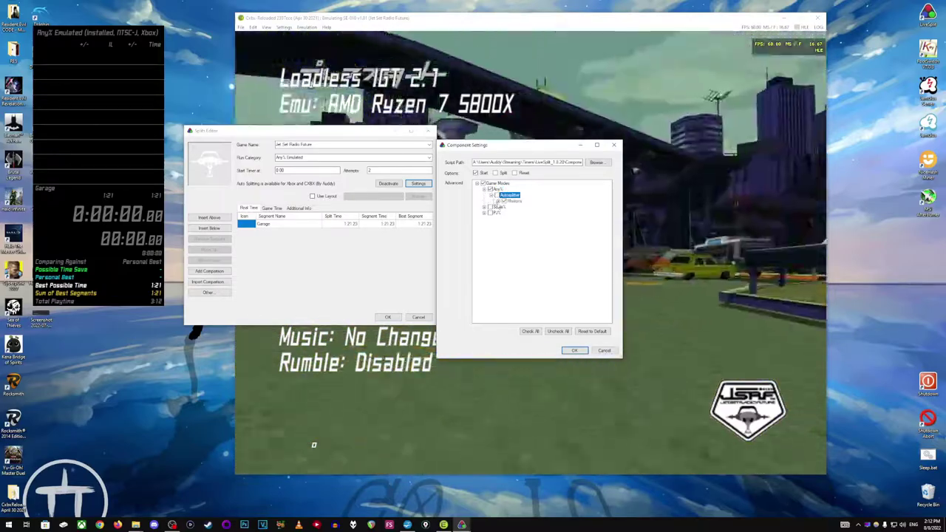
left_click(493, 194)
scroll(530, 293, "down", 5)
scroll(531, 293, "up", 5)
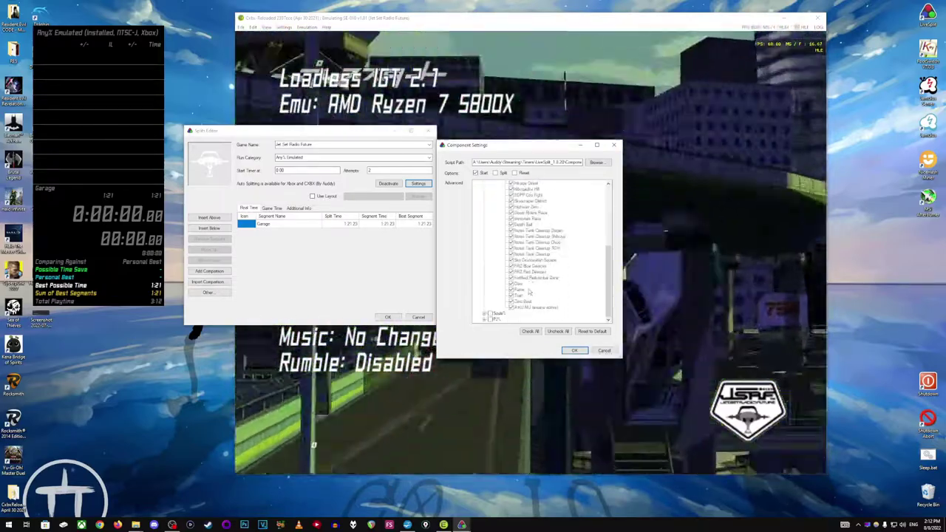
left_click(498, 201)
left_click(501, 201)
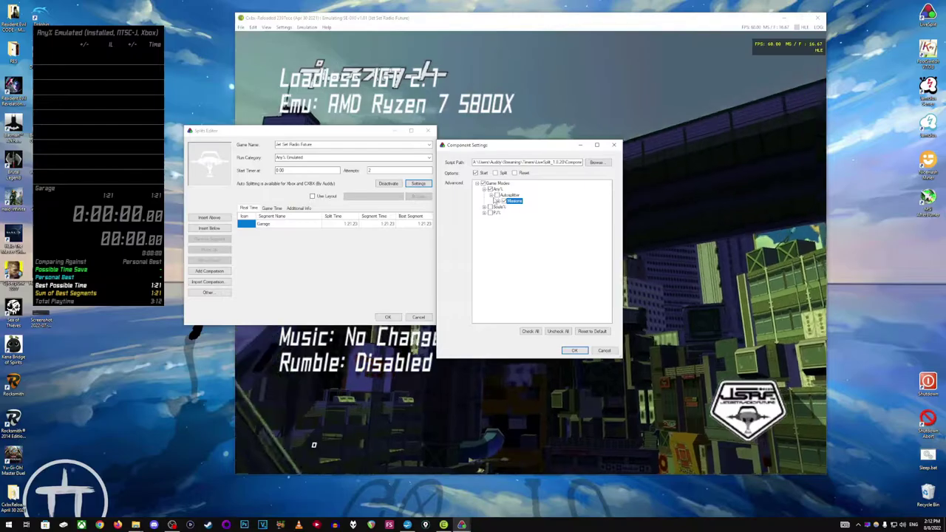
left_click(492, 195)
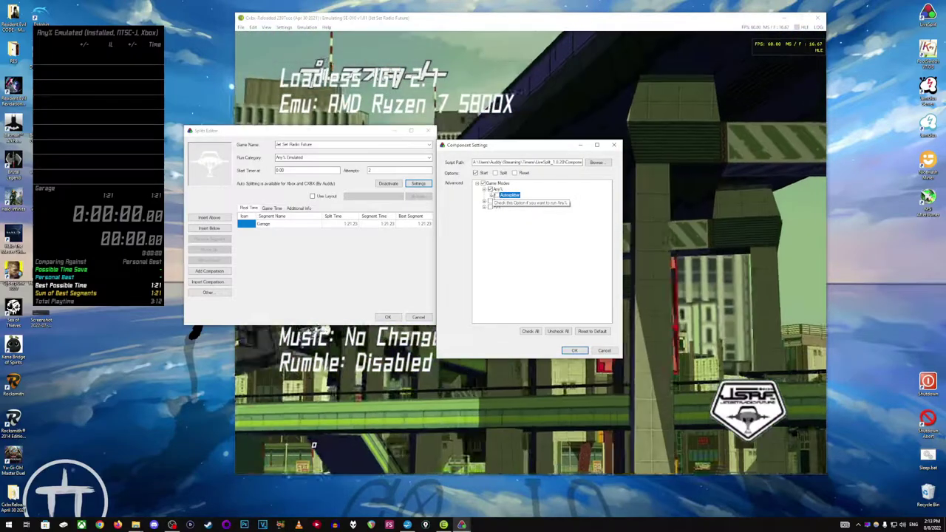
left_click(498, 189)
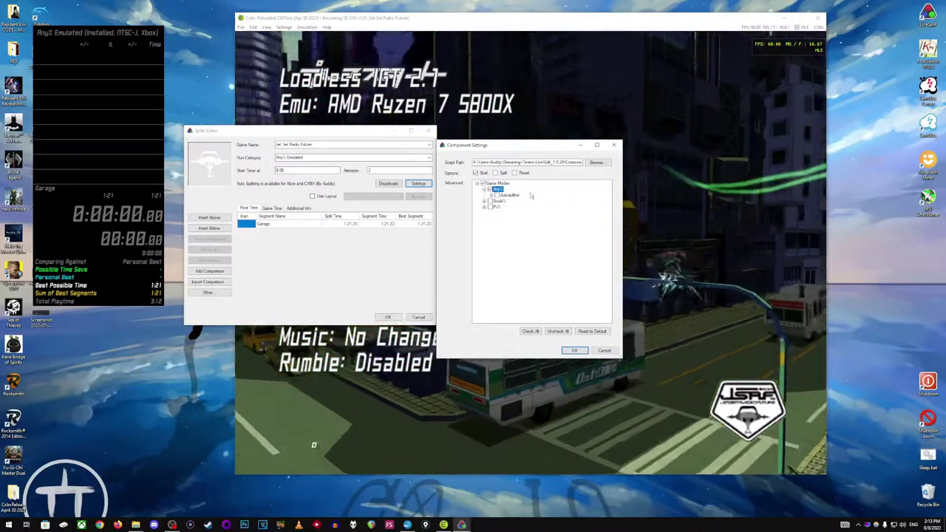
left_click(498, 182)
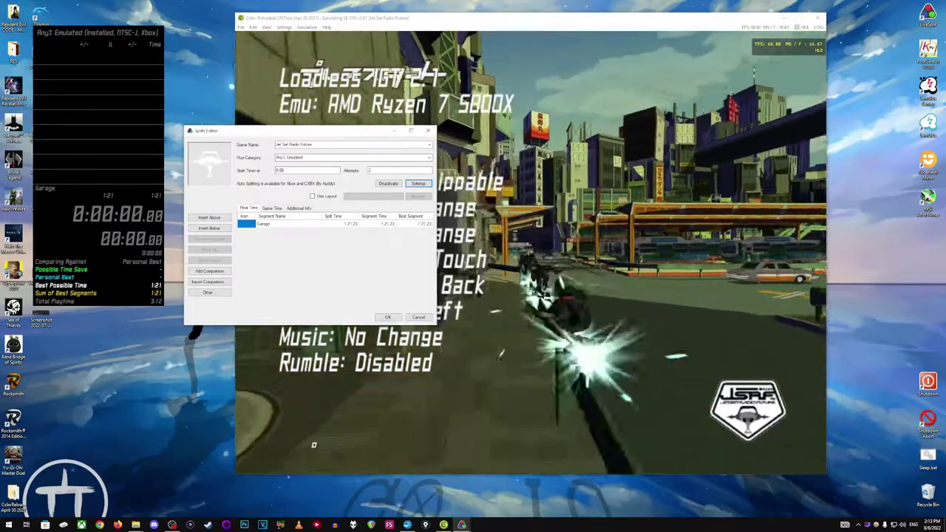
Step: Compare the Garage segment's Real Time and Game Time values in the splits editor, and close it
left_click(272, 208)
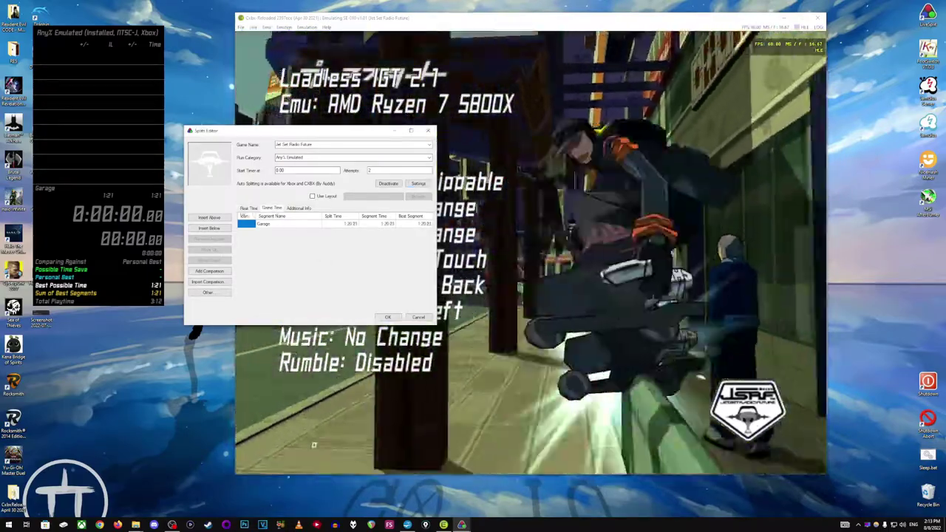
left_click(247, 208)
left_click(272, 208)
left_click(248, 209)
left_click(275, 209)
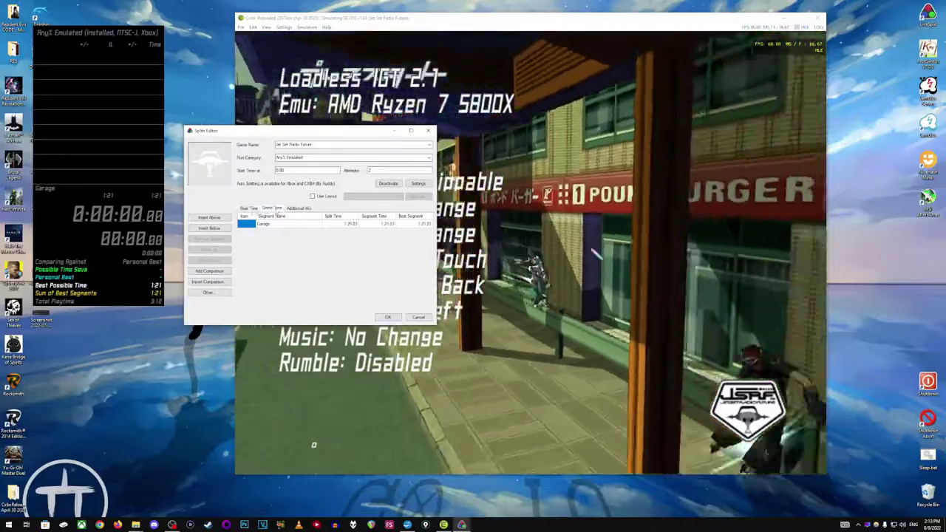
left_click(252, 209)
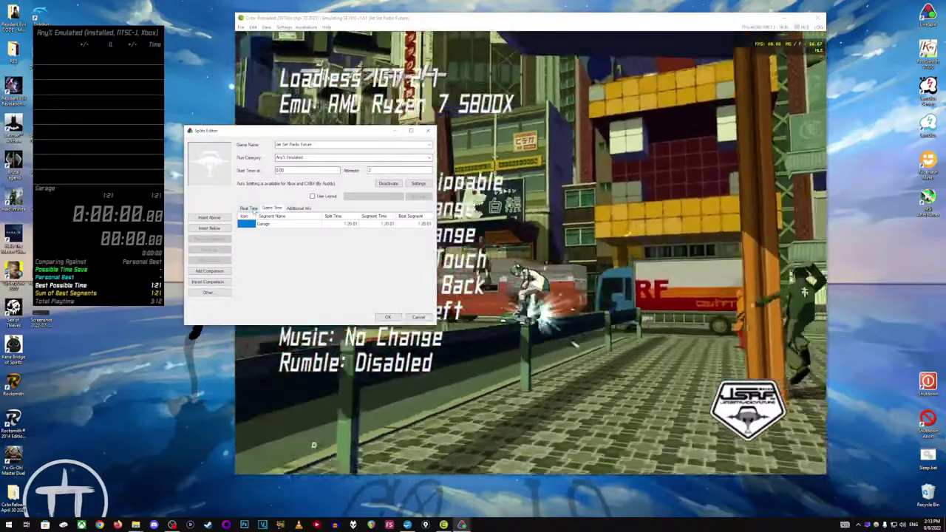
left_click(251, 208)
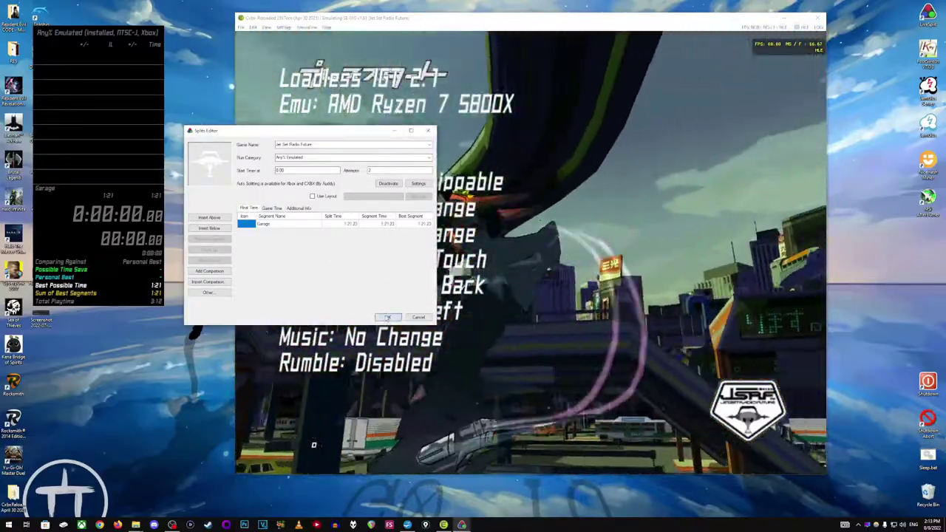
left_click(388, 317)
Step: Set the timer's comparison to use Real Time
right_click(88, 122)
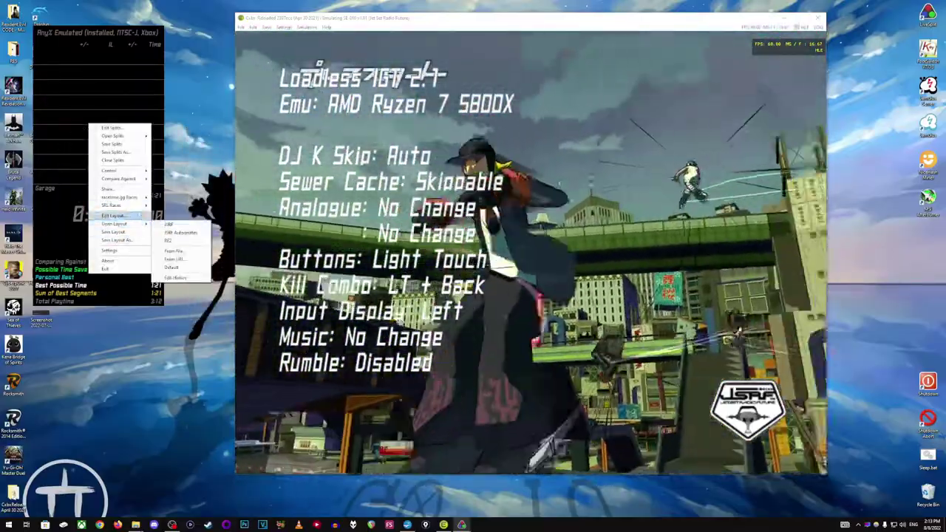
mouse_move(122, 179)
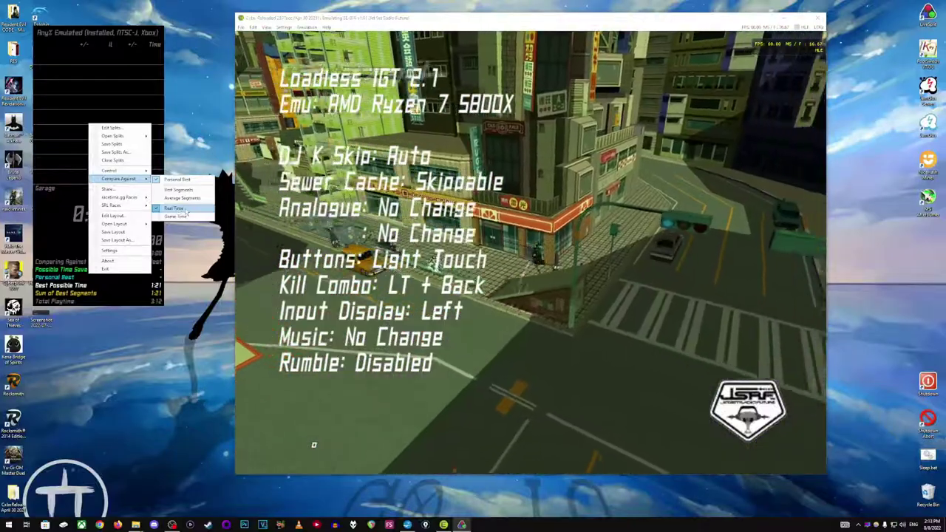
left_click(185, 210)
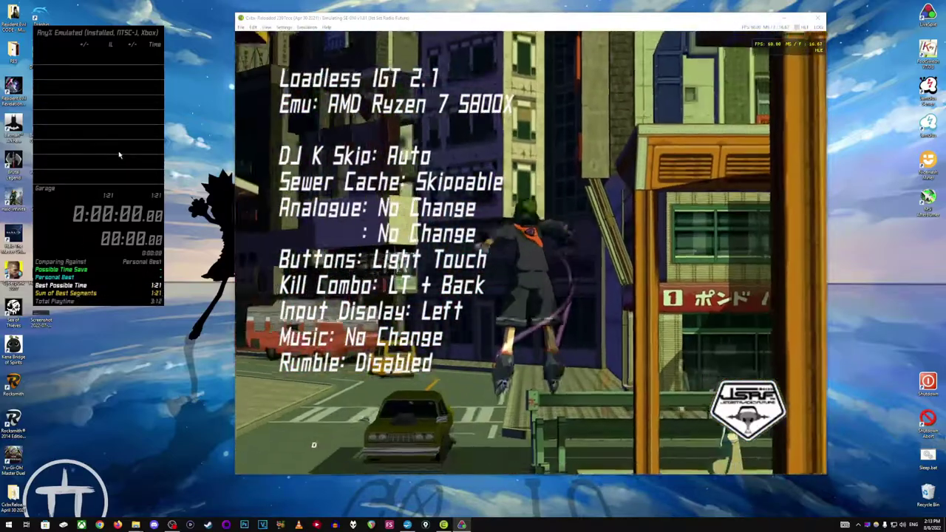
Step: Reopen the splits editor, view the Garage segment's Game Time values, and close the editor
right_click(116, 152)
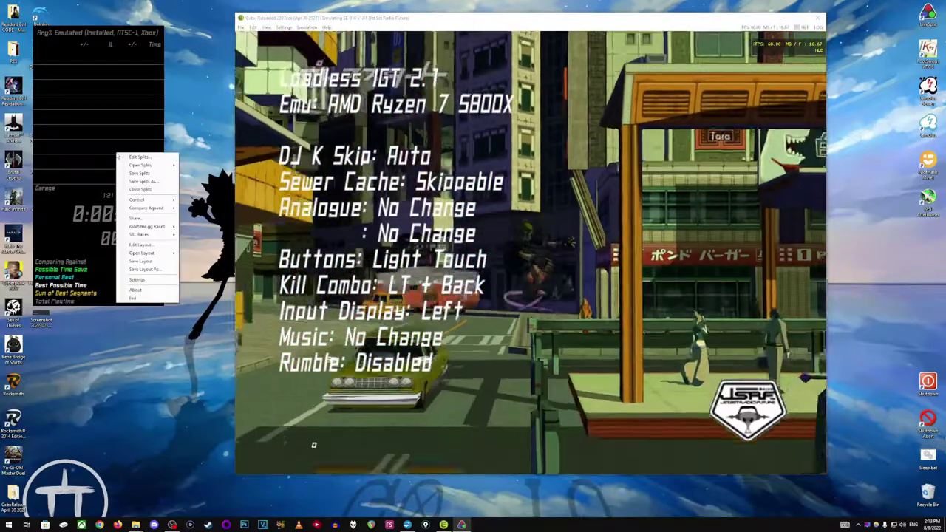
left_click(131, 156)
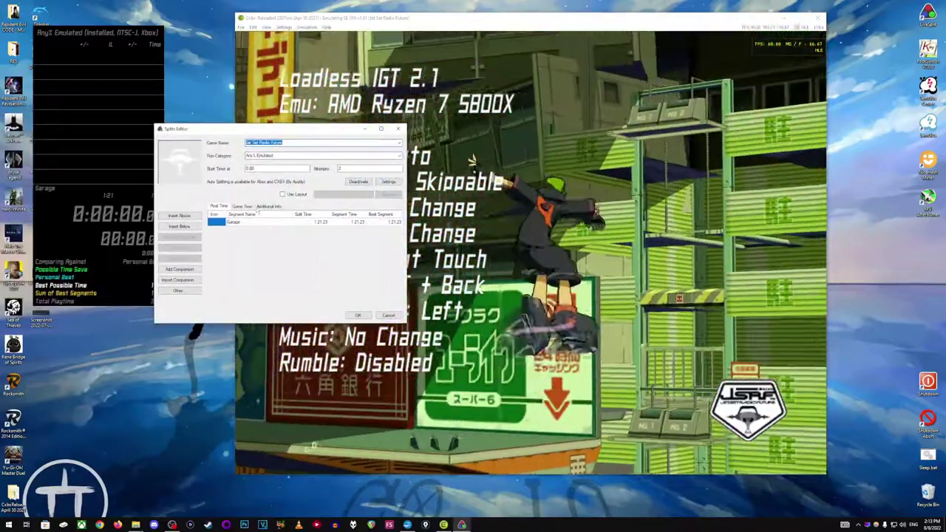
left_click(242, 205)
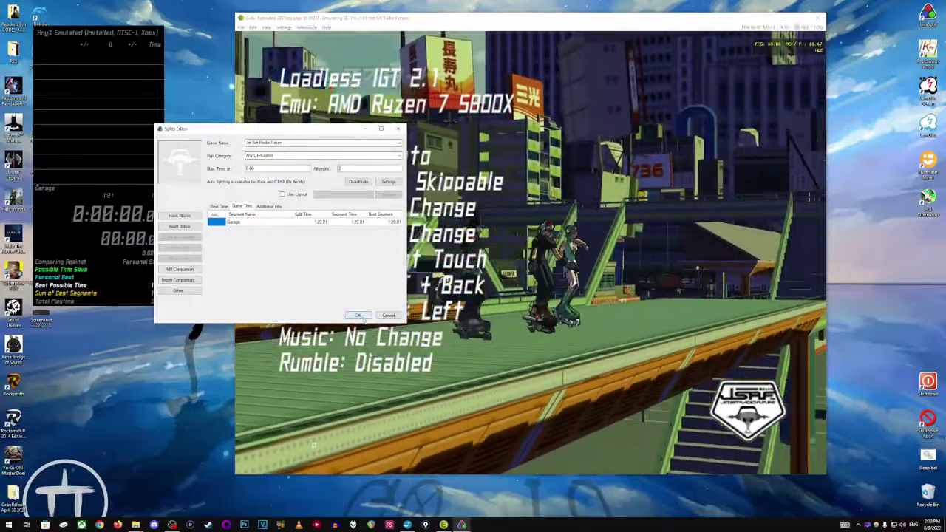
left_click(358, 316)
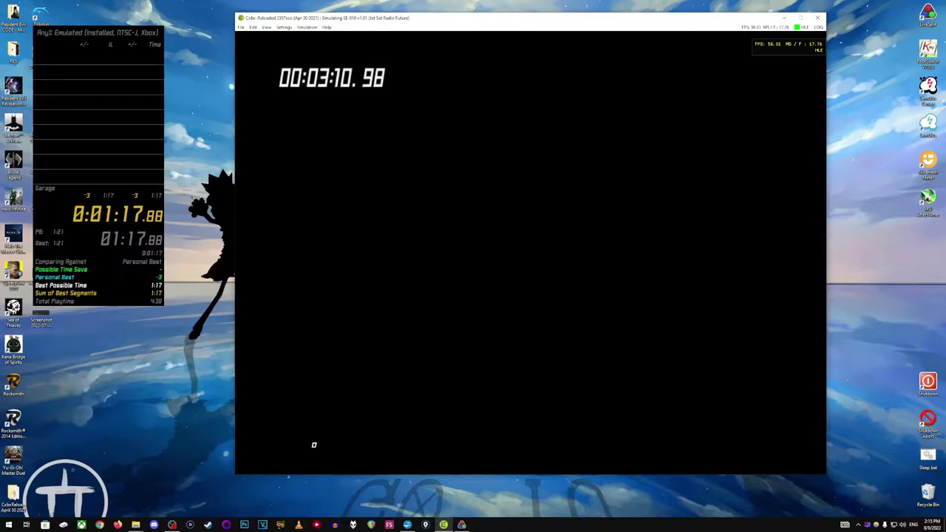
Step: Switch the completed run's timing comparison to Game Time
left_click(136, 163)
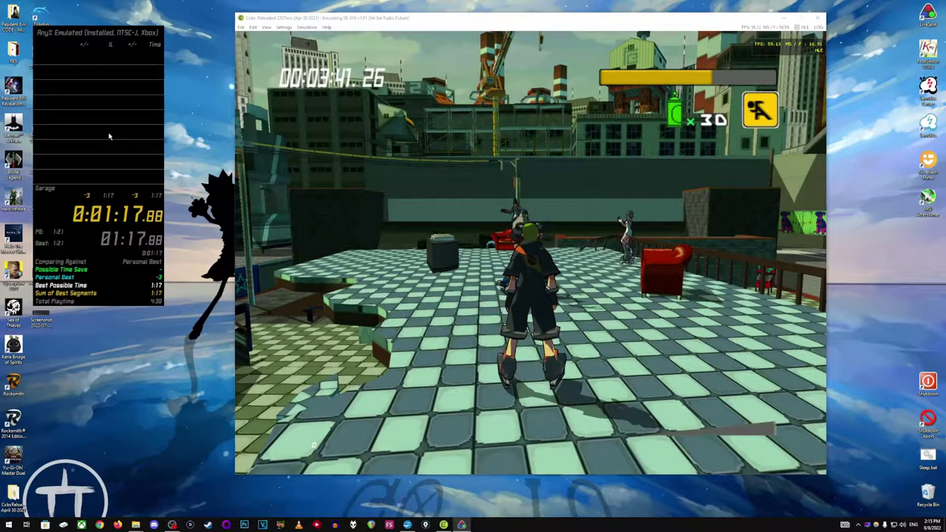
right_click(109, 136)
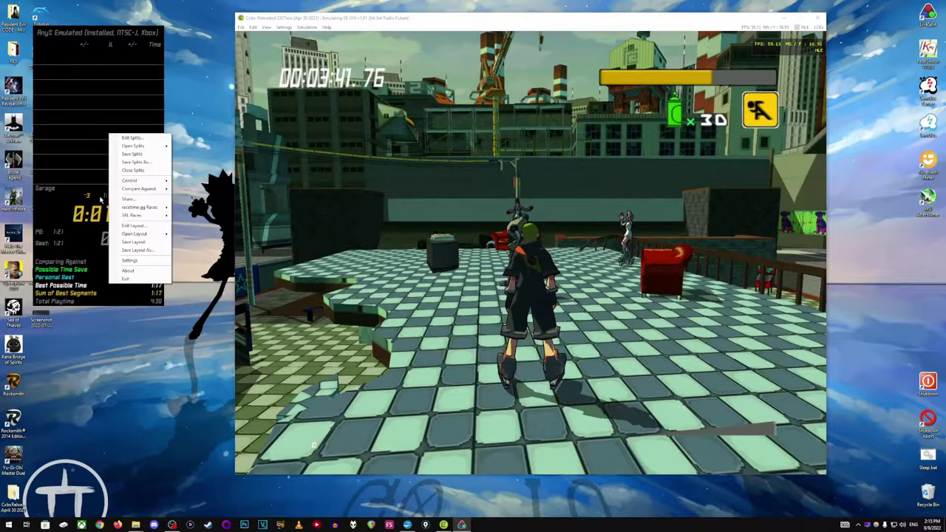
mouse_move(147, 189)
left_click(197, 226)
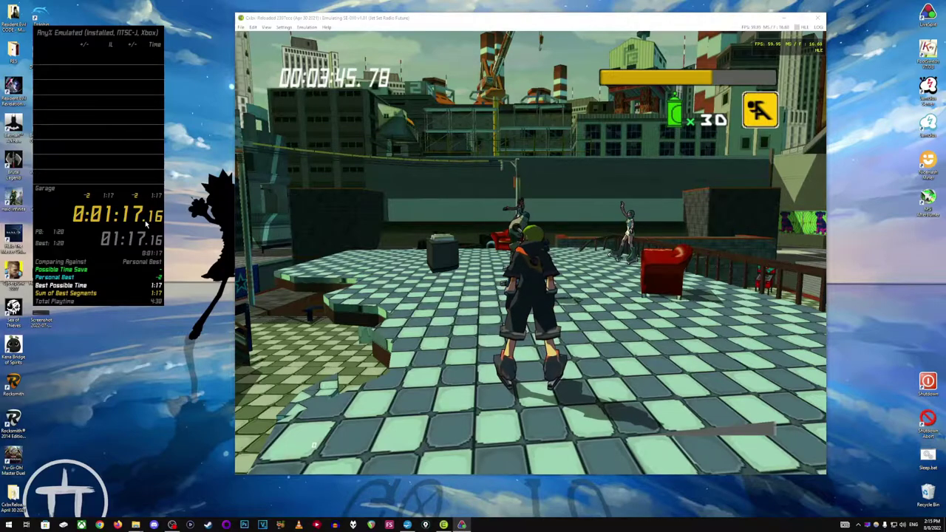
Step: Switch the completed run's timing comparison back to Real Time
right_click(130, 154)
mouse_move(165, 208)
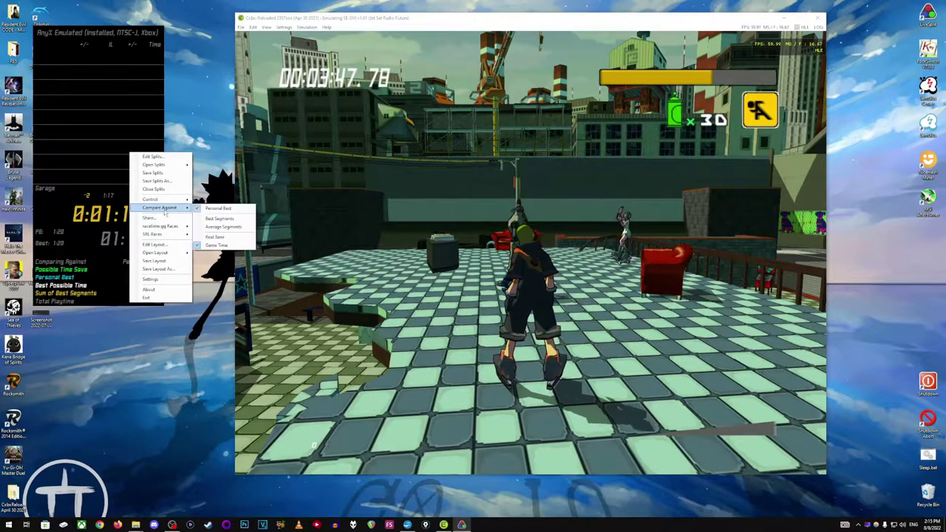
left_click(204, 238)
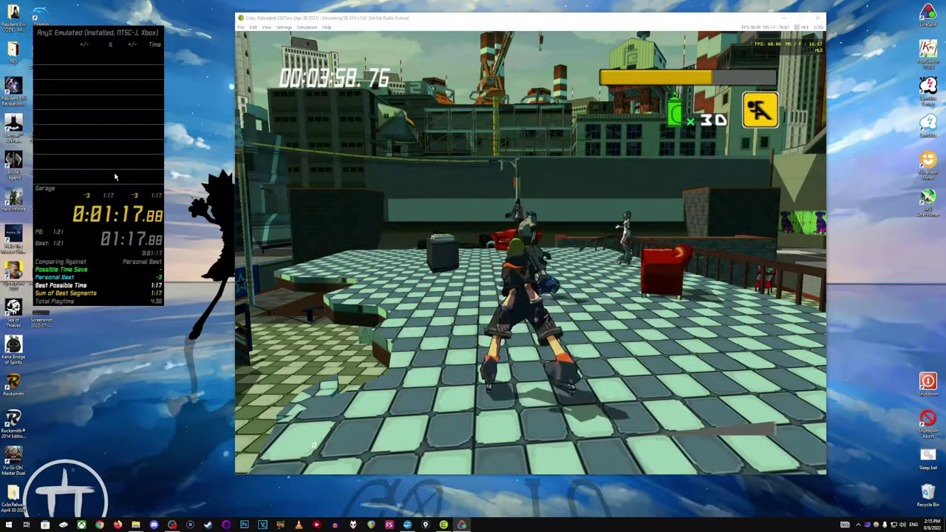
Step: Reset the timer after the completed run and save its new best times to the splits
key("KP_3")
left_click(452, 289)
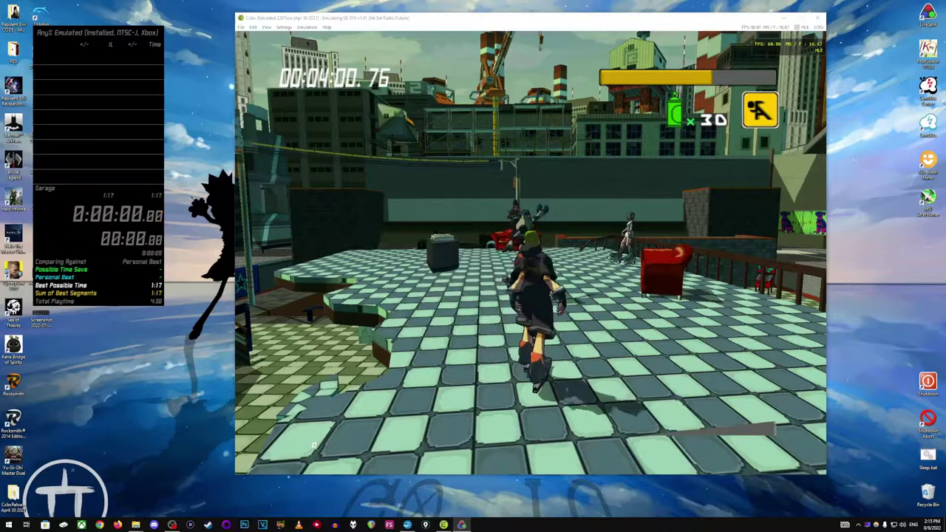
Step: Open the splits editor and check the Garage segment's newly recorded times under both Real Time and Game Time
right_click(102, 130)
left_click(114, 134)
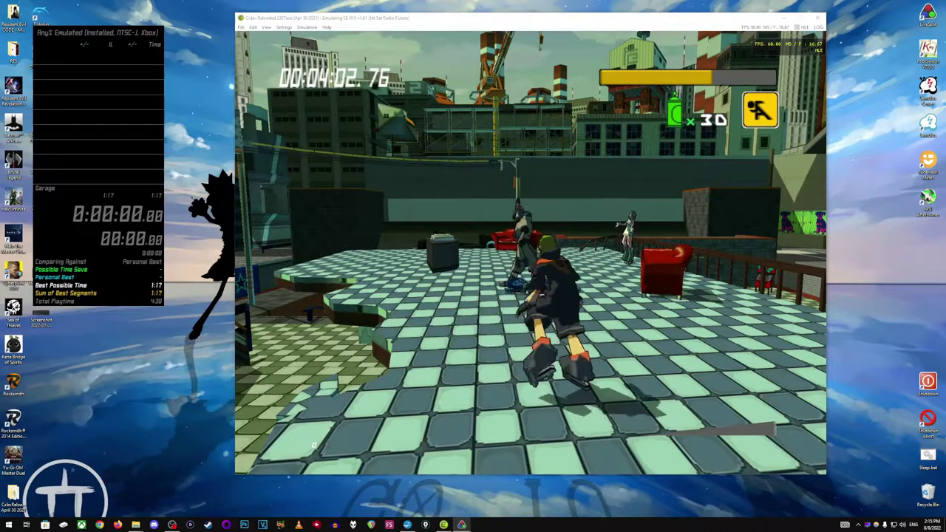
left_click_drag(179, 97, 330, 121)
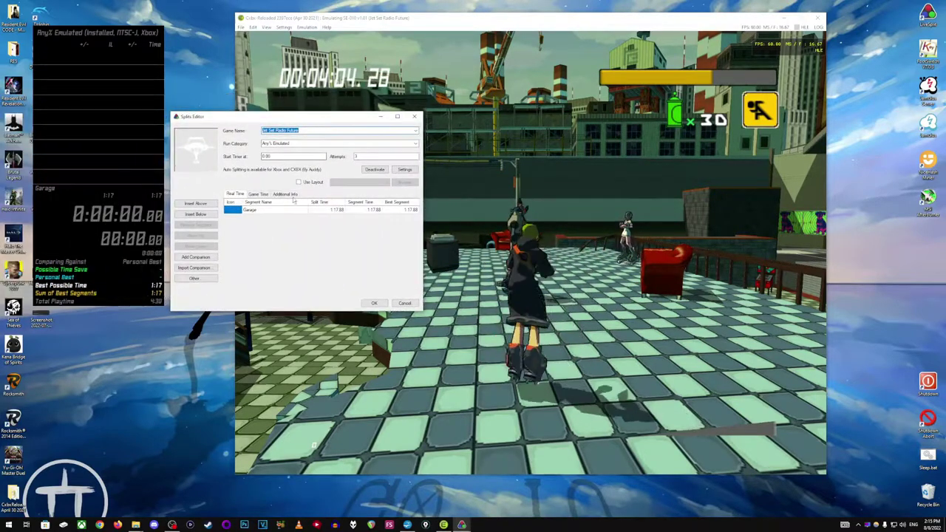
left_click(337, 212)
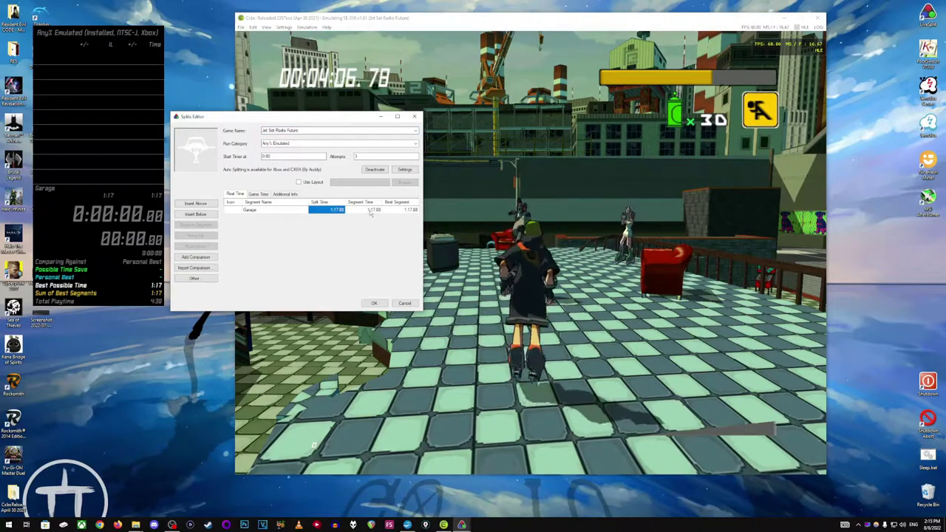
left_click(258, 194)
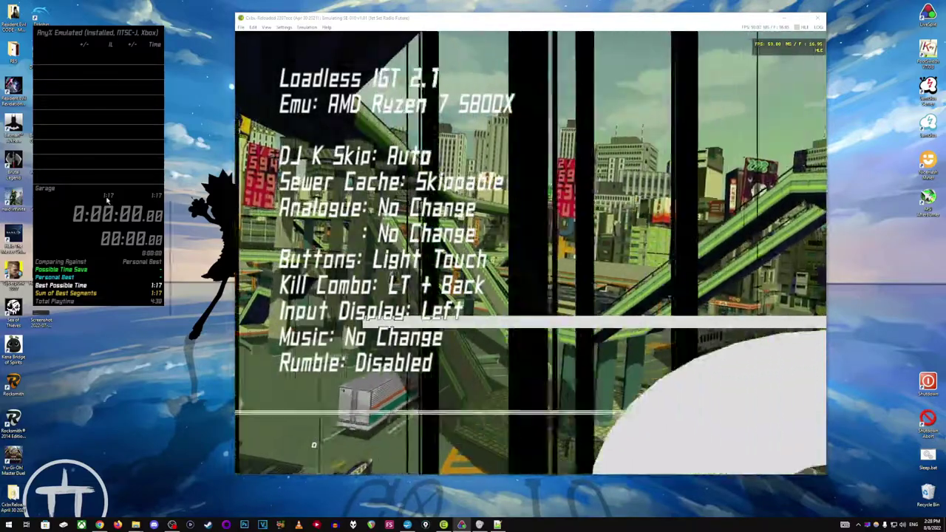
Step: Reopen the autosplitter's component settings, review the Any%, Souls% and PJ% game modes in collapsed form, and close both windows
right_click(108, 198)
left_click(130, 206)
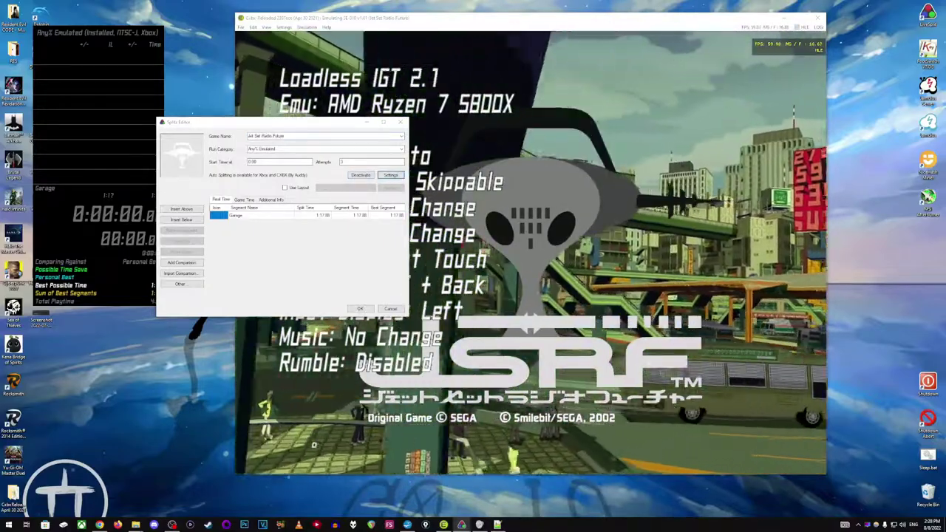
left_click(390, 174)
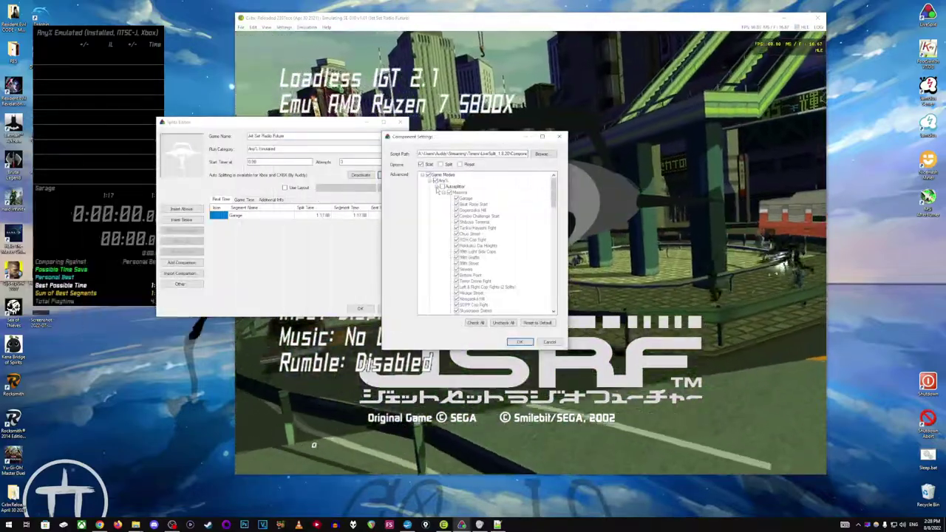
left_click(436, 187)
left_click(430, 192)
left_click(430, 199)
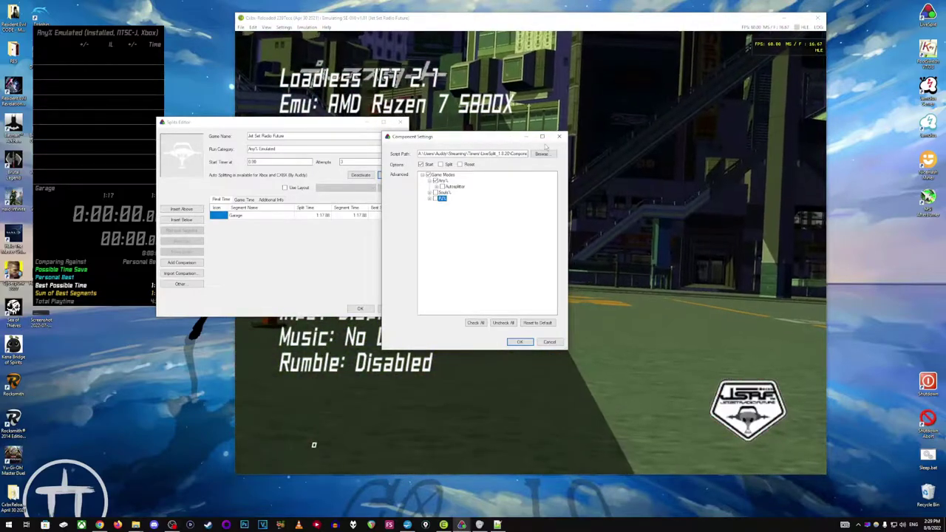
left_click(558, 137)
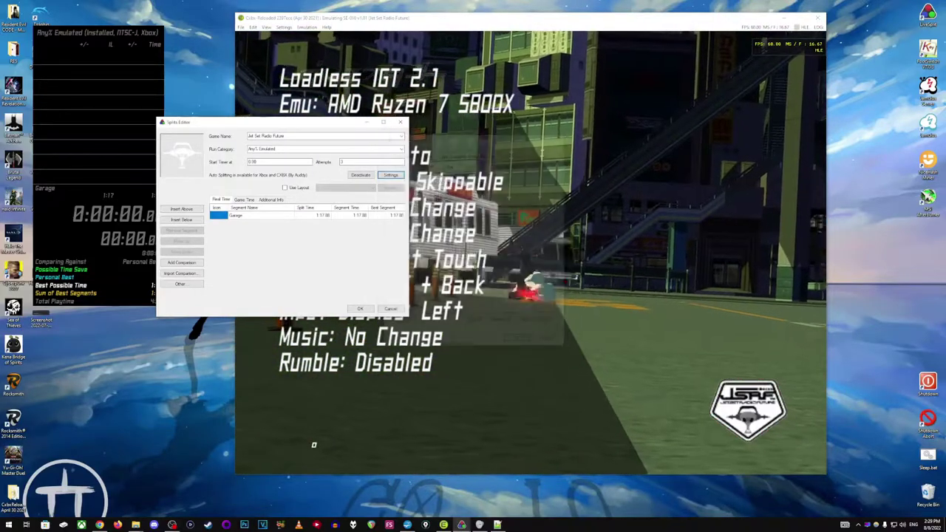
left_click(399, 124)
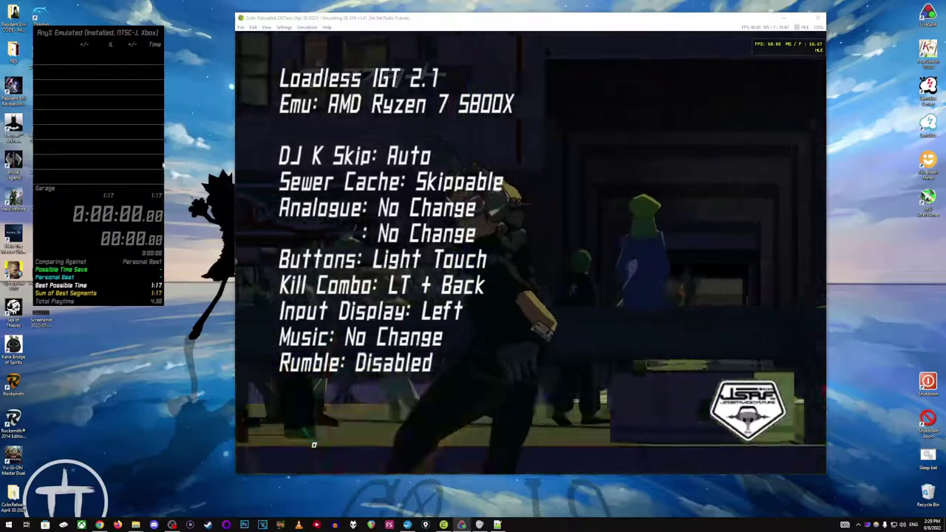